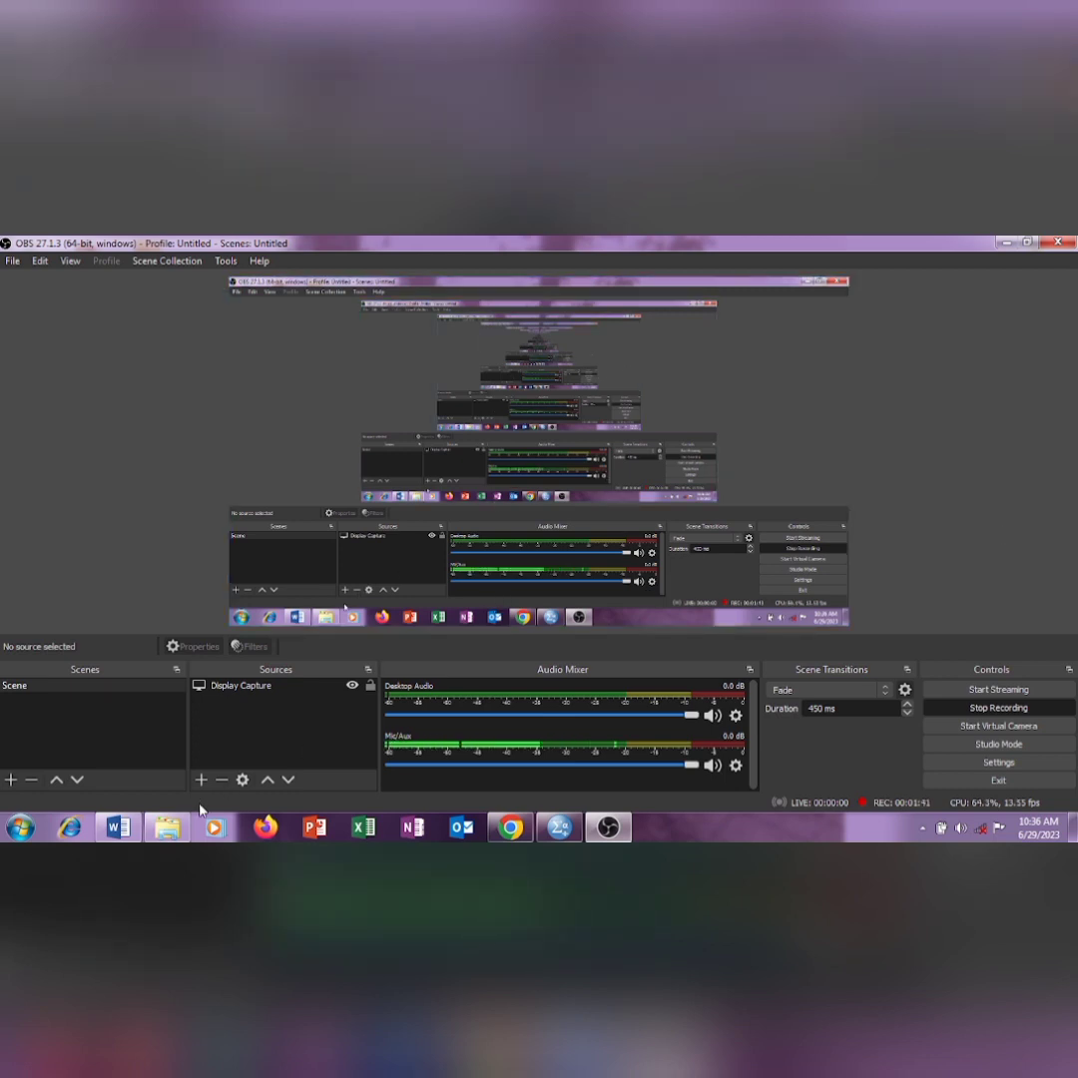
- Switch to the Word document Soal Statistik SPSS and review the normality question and its full table of SMA and Nilai data
mouse_move(132, 833)
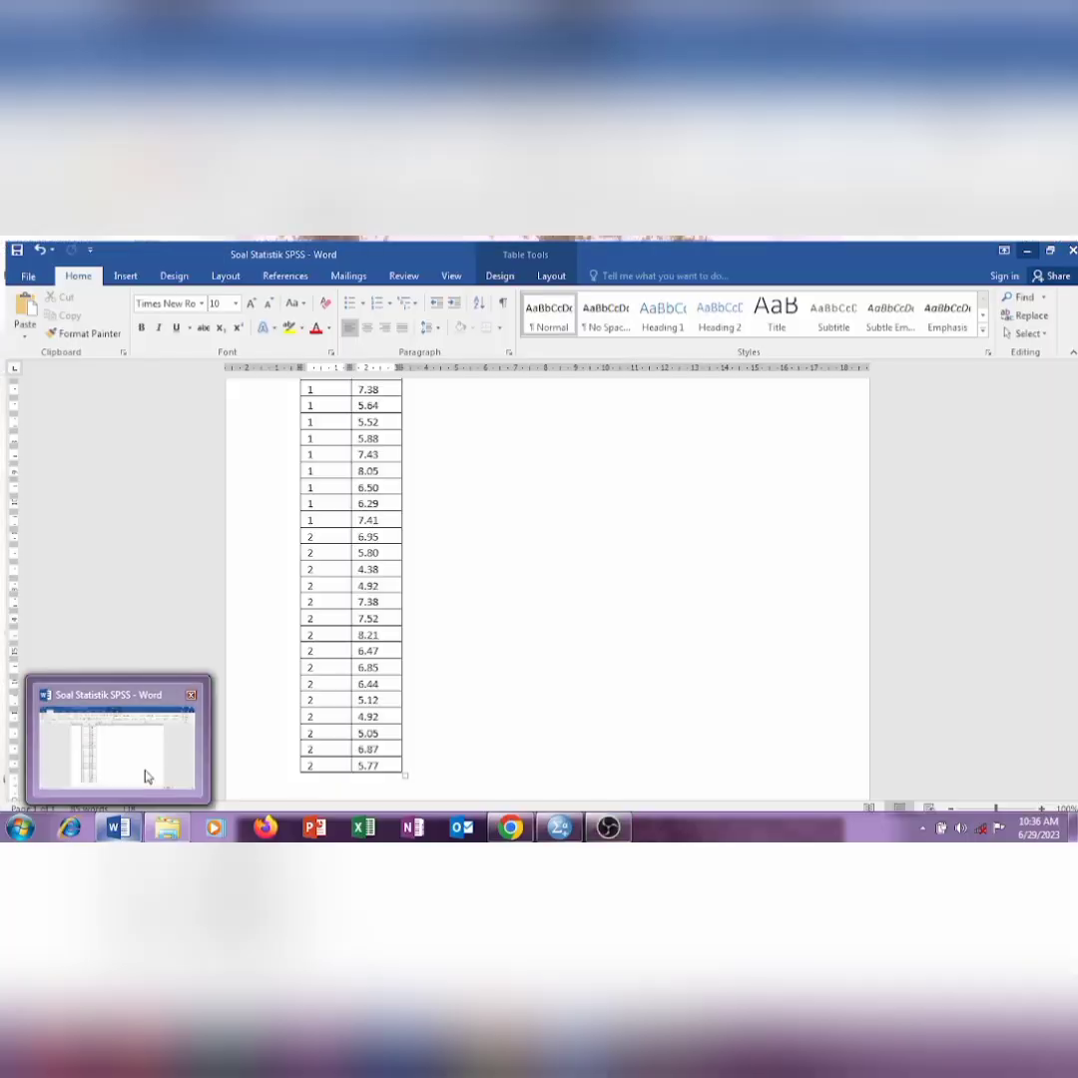
click(148, 771)
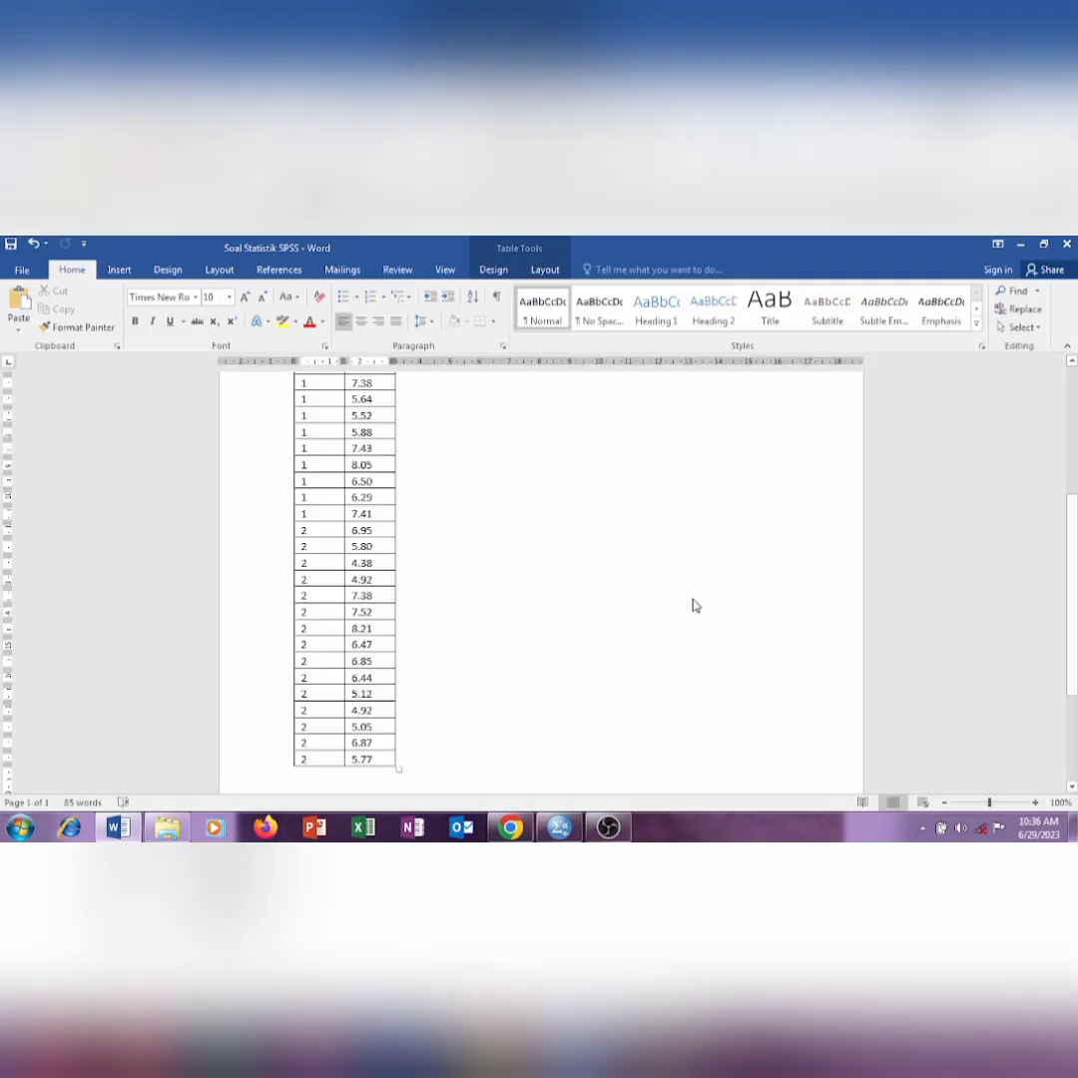
scroll(1075, 562, up, 3)
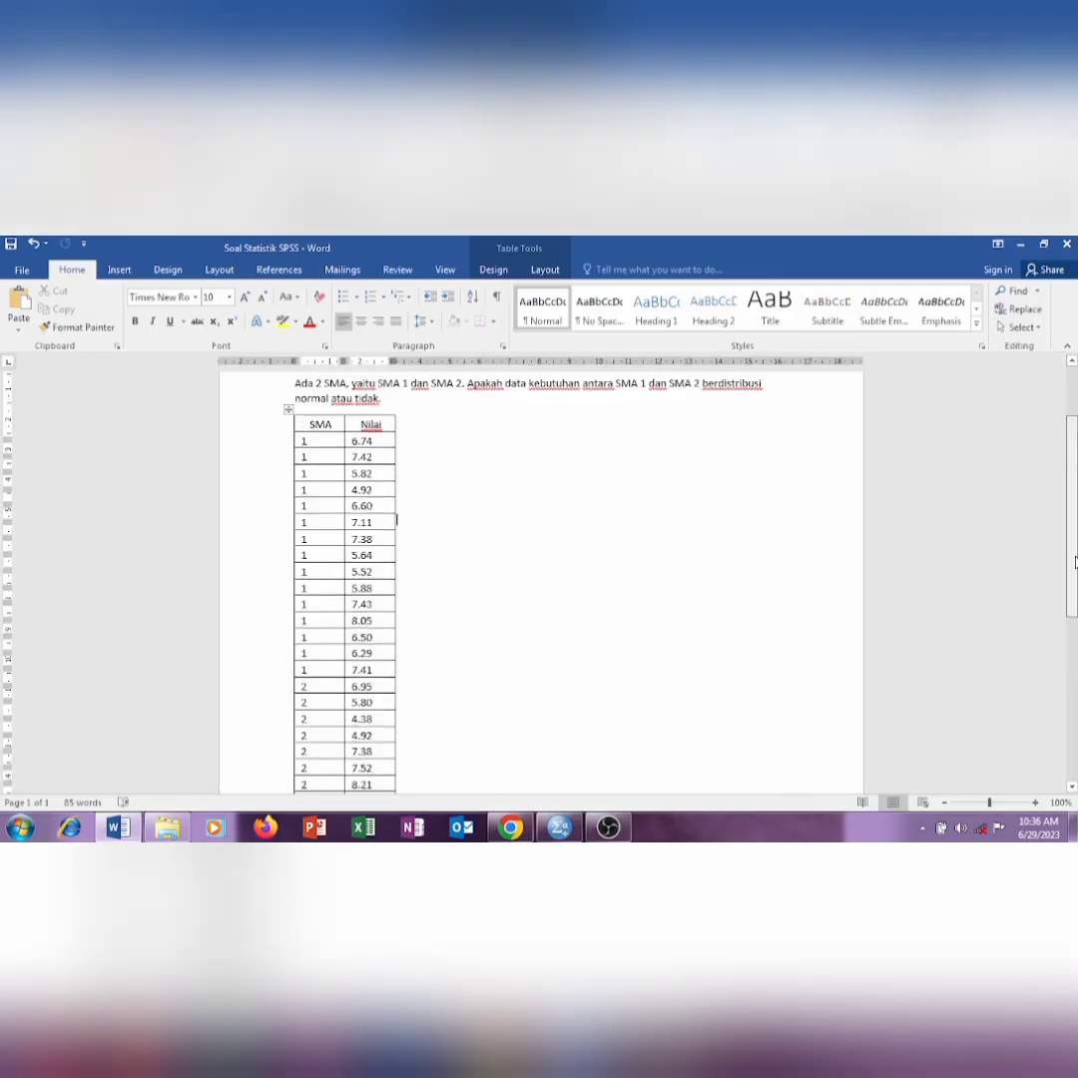
scroll(1075, 562, up, 2)
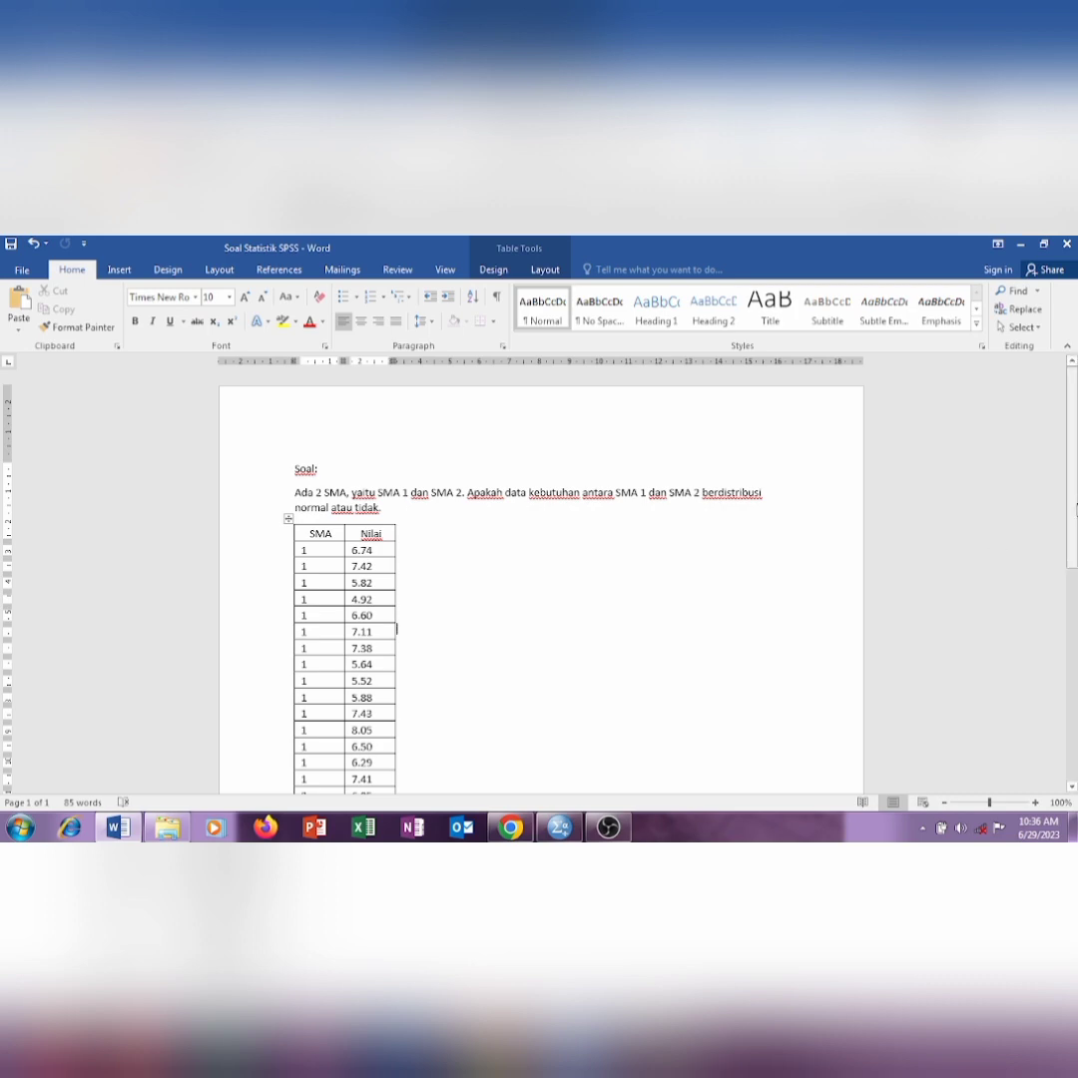
scroll(1074, 509, down, 2)
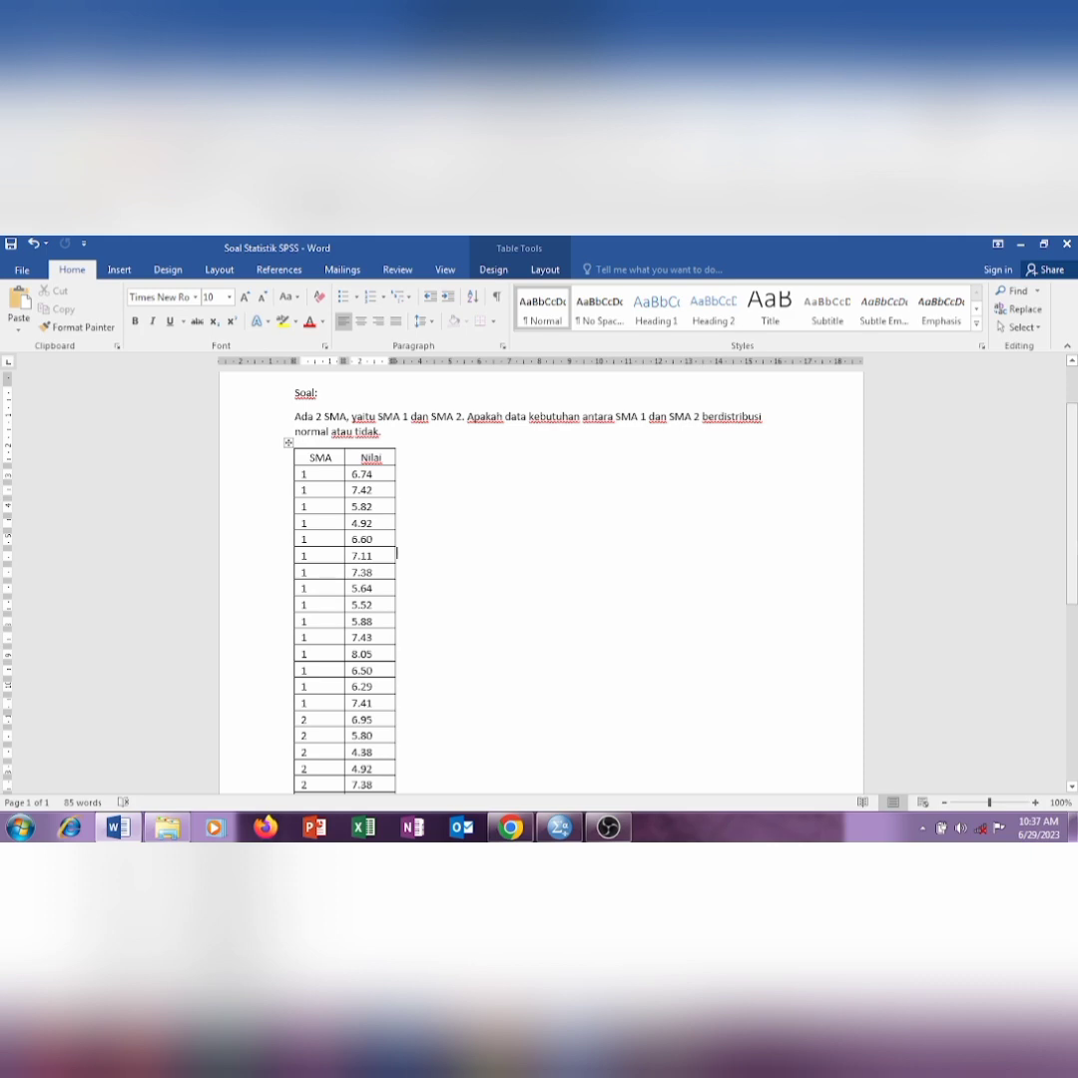
scroll(539, 579, down, 2)
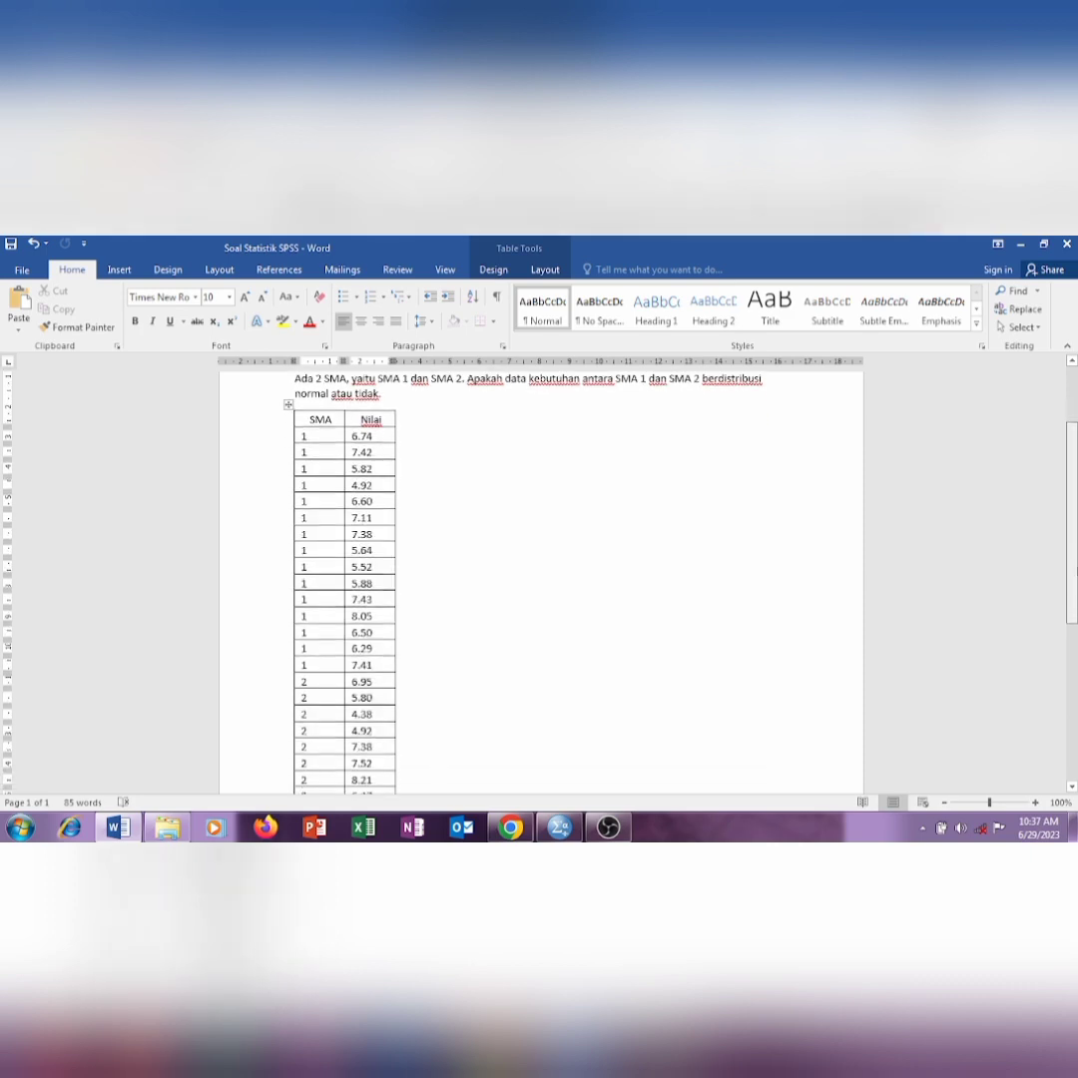
scroll(539, 578, down, 6)
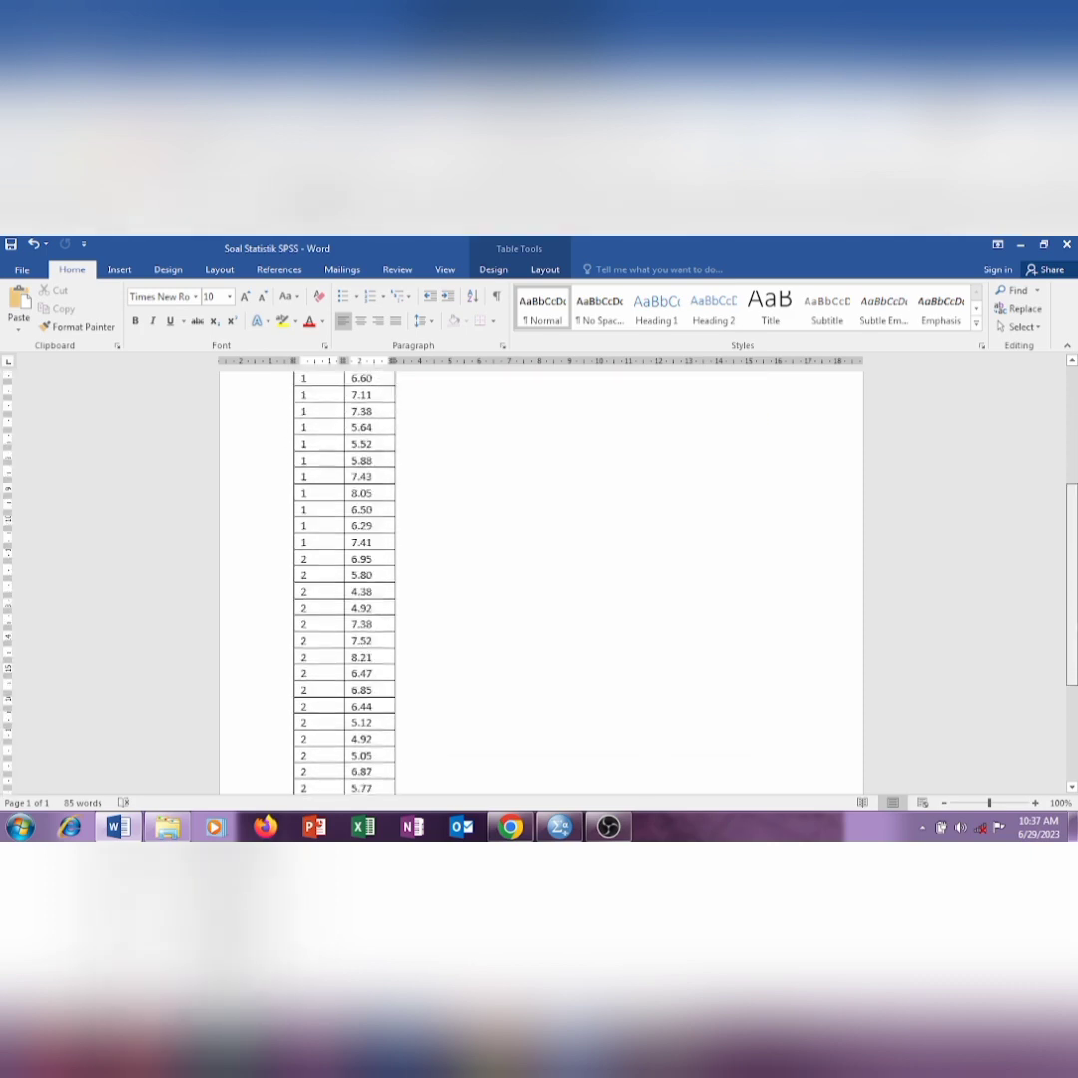
scroll(539, 579, down, 2)
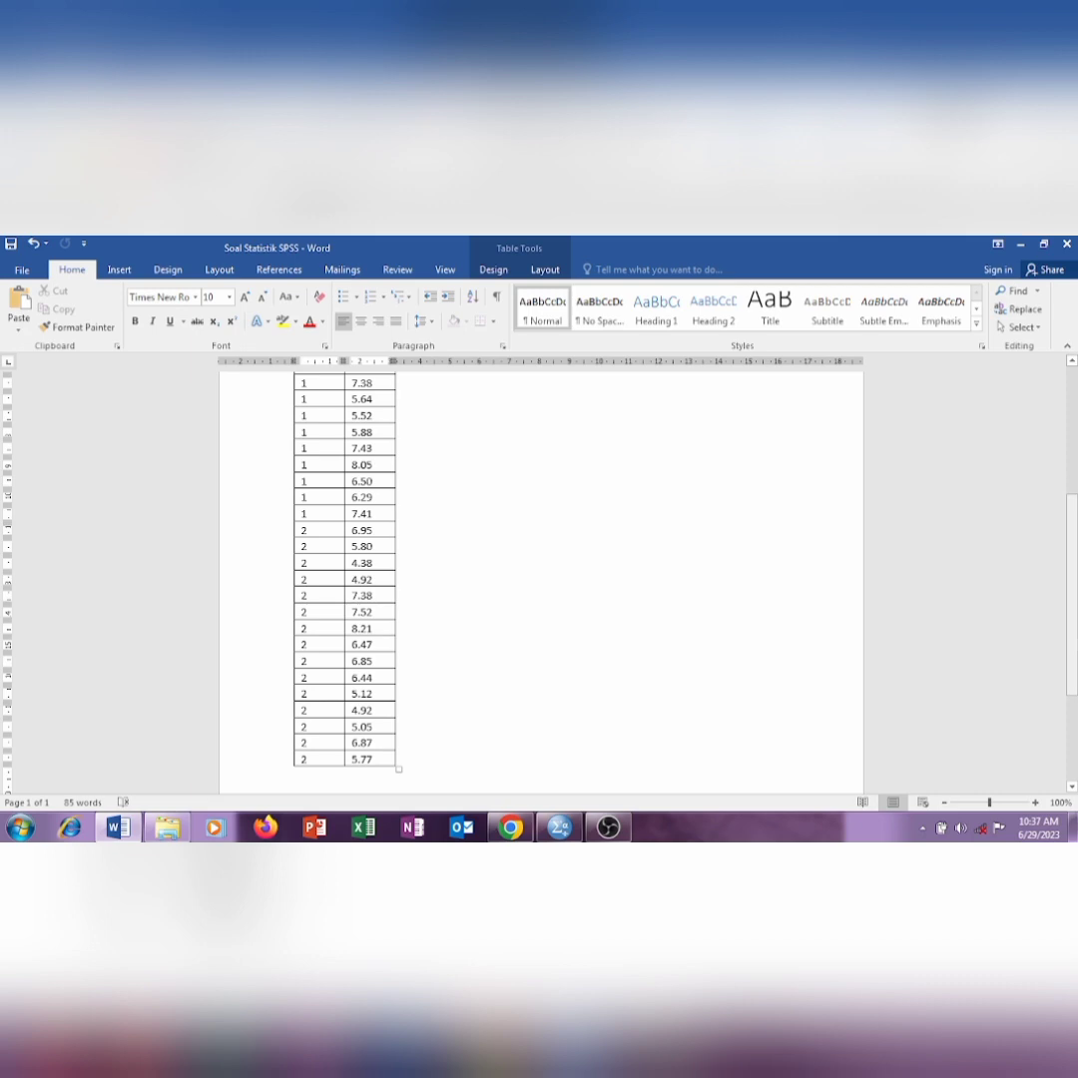
scroll(1074, 588, up, 4)
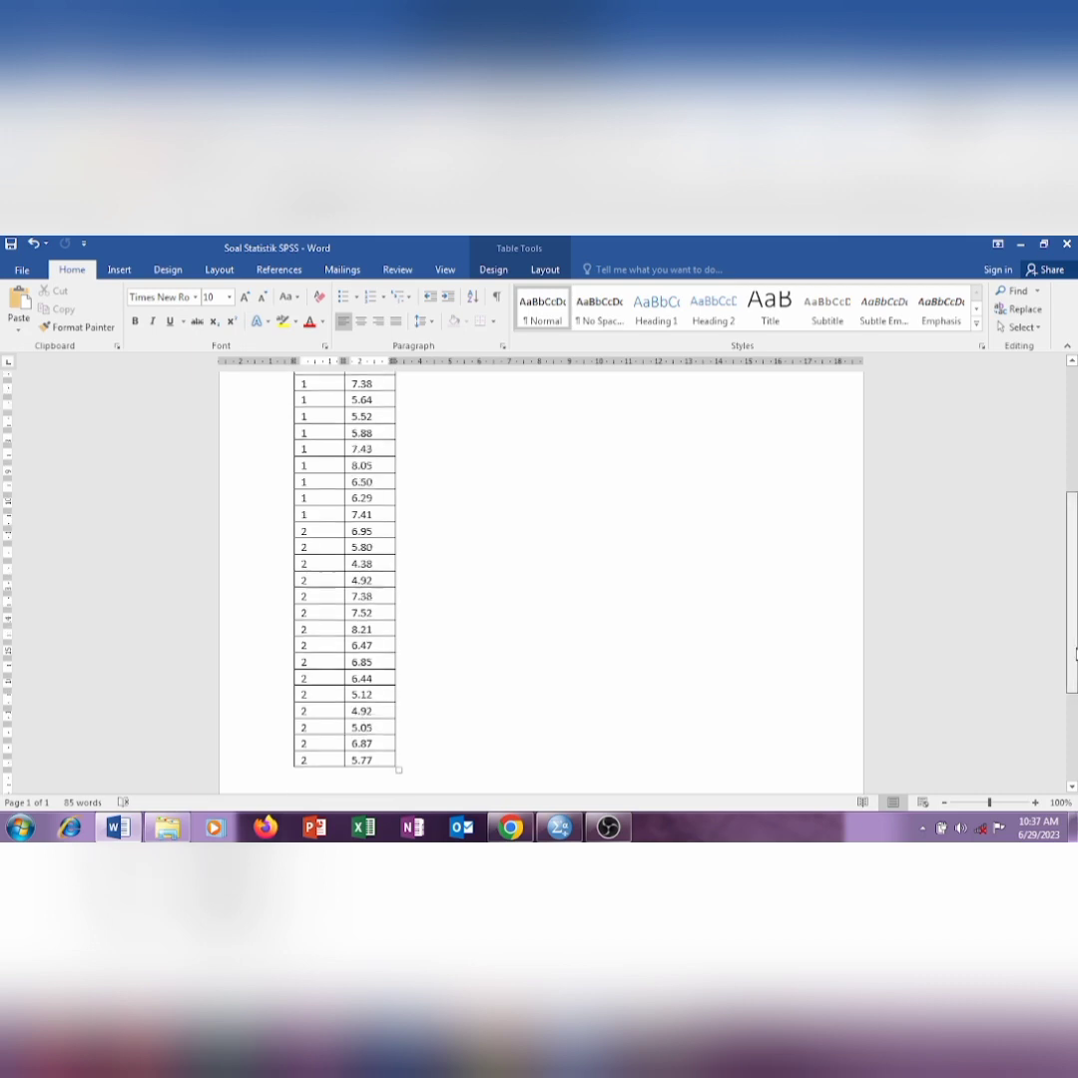
scroll(1073, 589, up, 3)
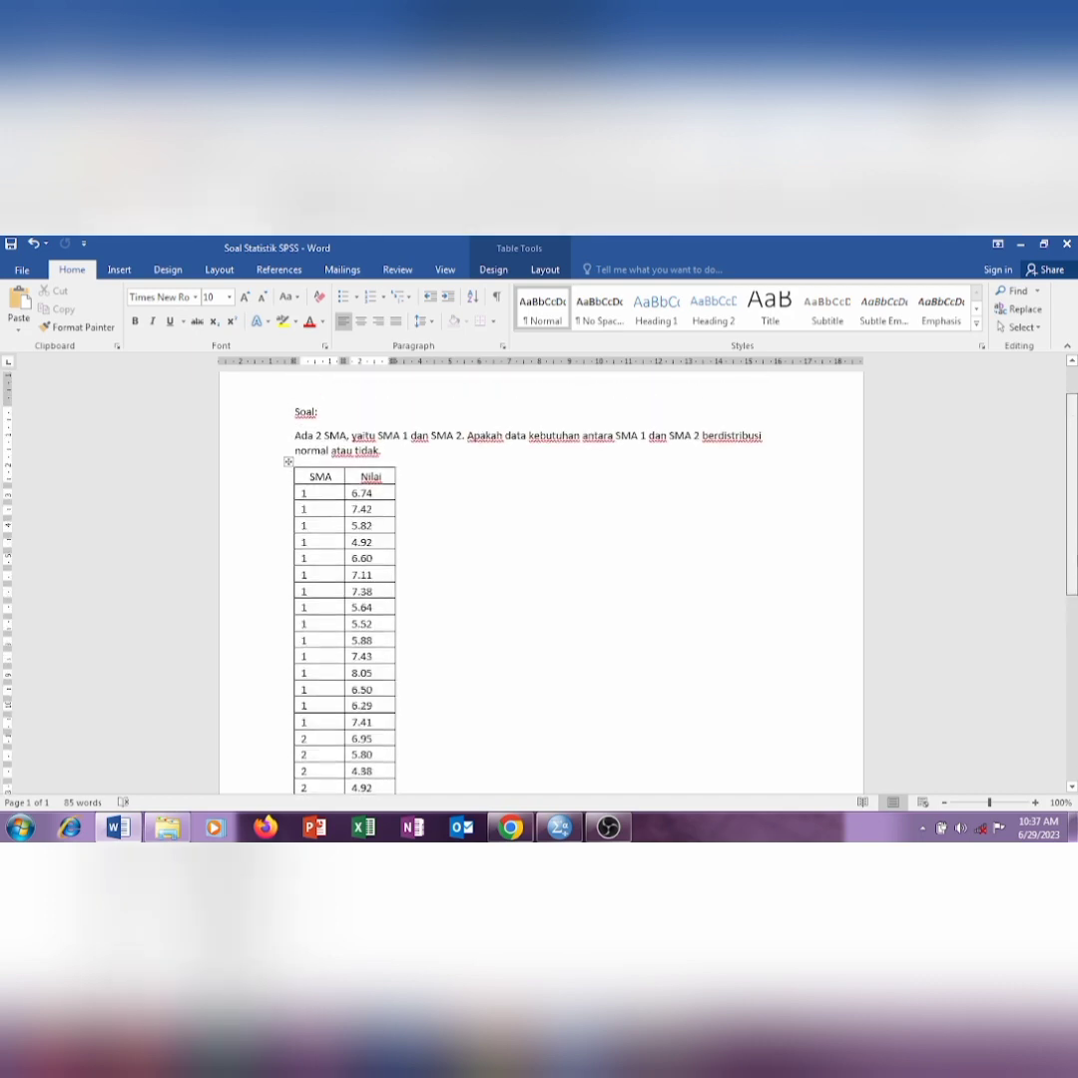
- Switch to the SPSS Statistics Data Editor and define a first variable named SMA
click(556, 834)
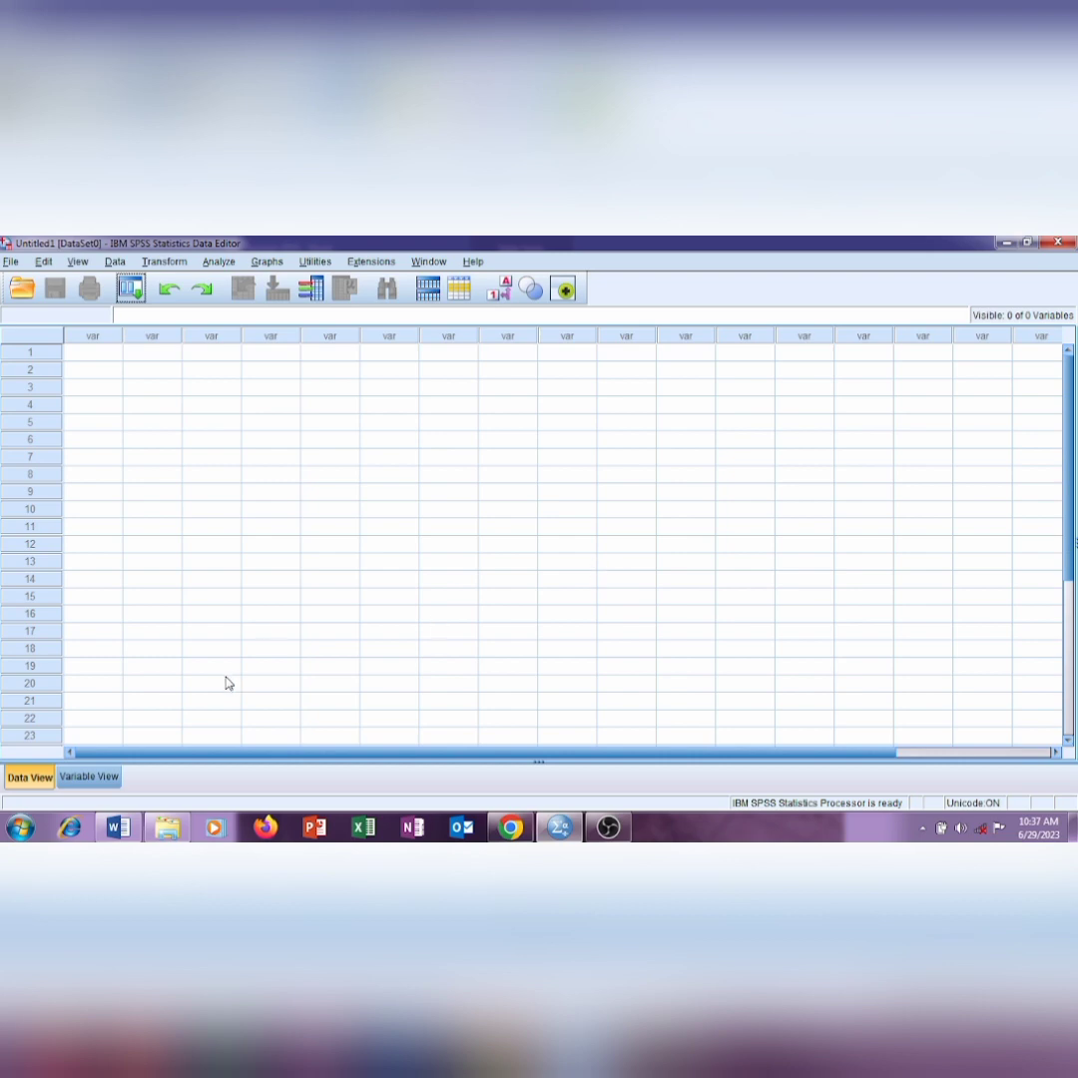
click(100, 785)
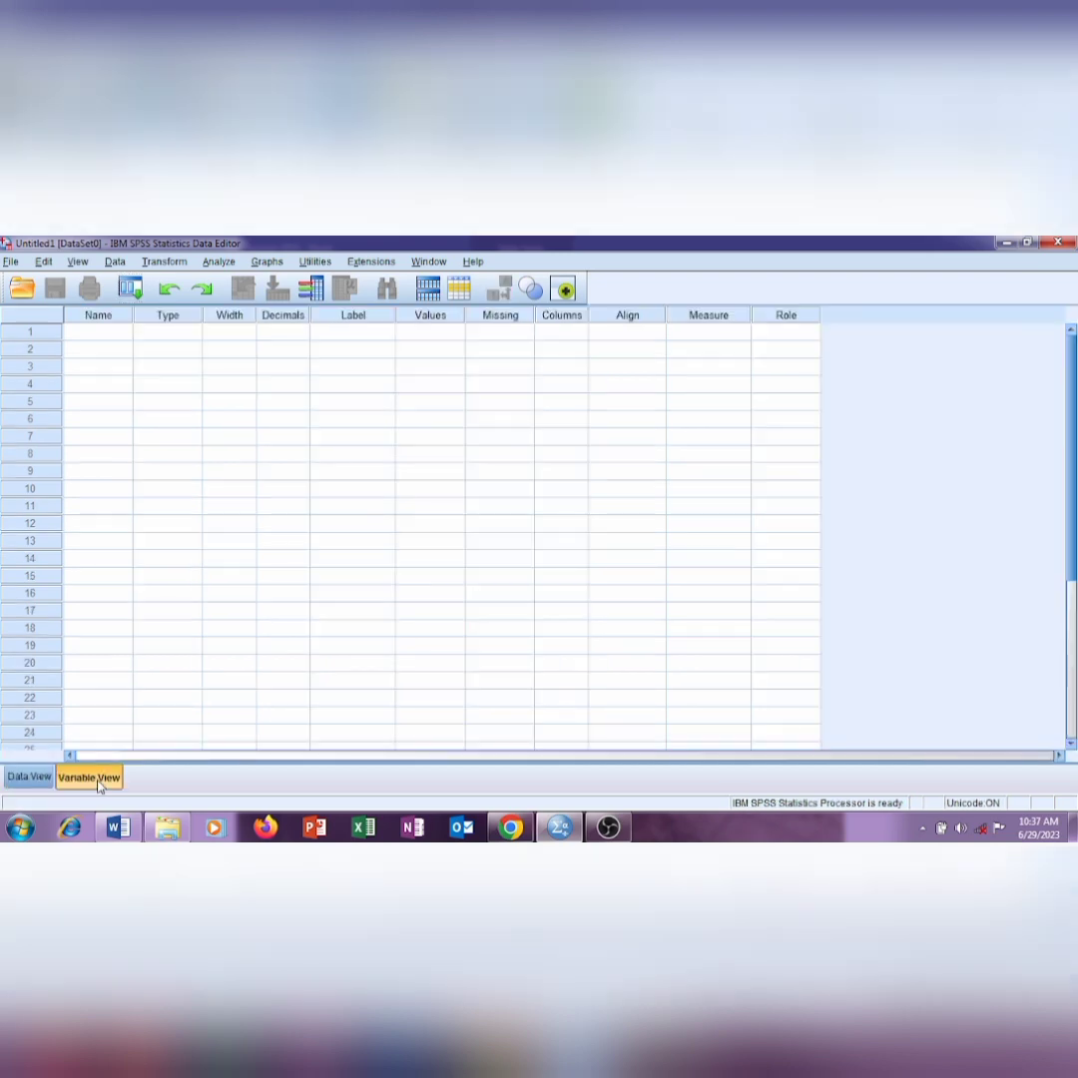
click(117, 334)
text(SMA)
click(172, 335)
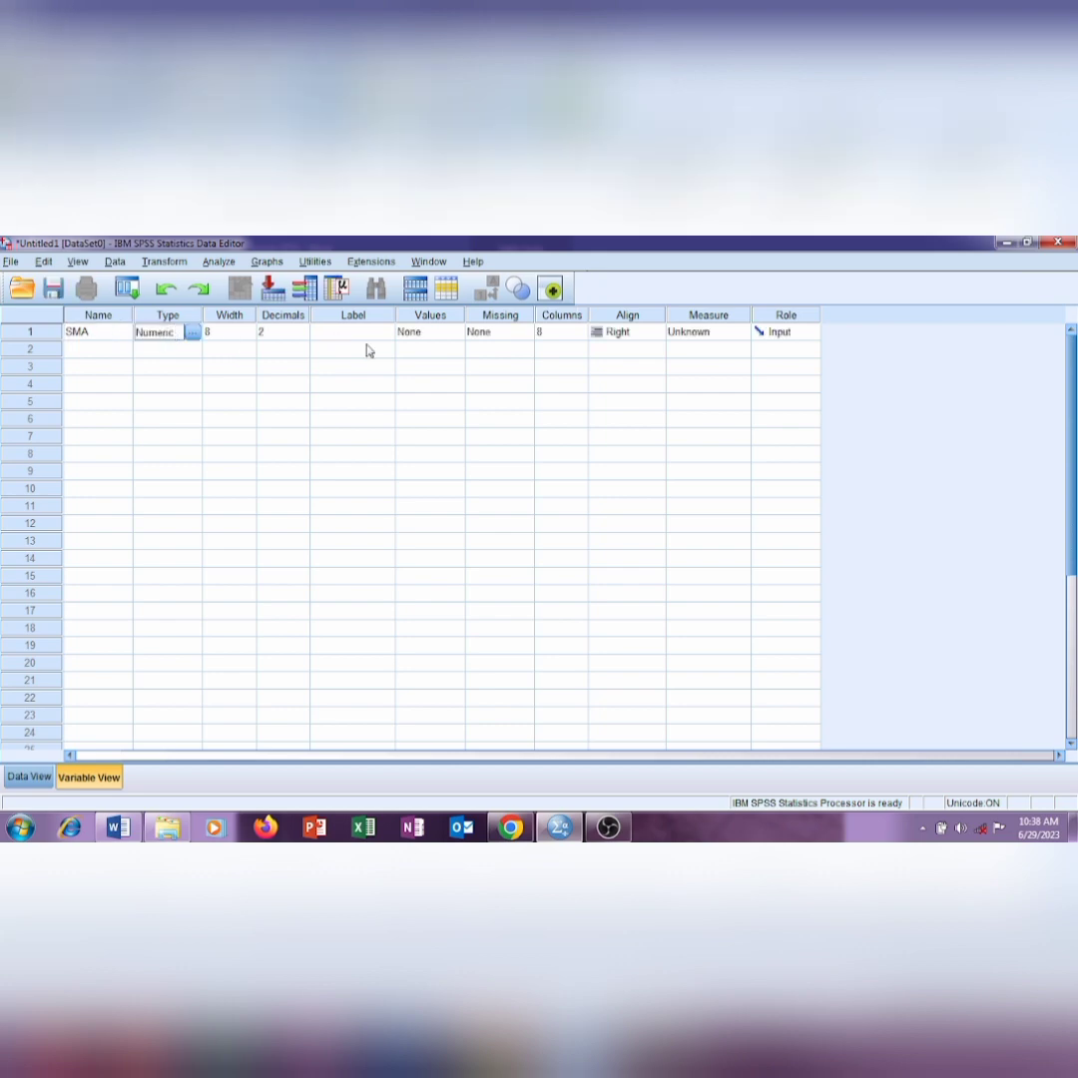
- Set the SMA variable's decimals to 0 and its measurement level to Scale
click(274, 335)
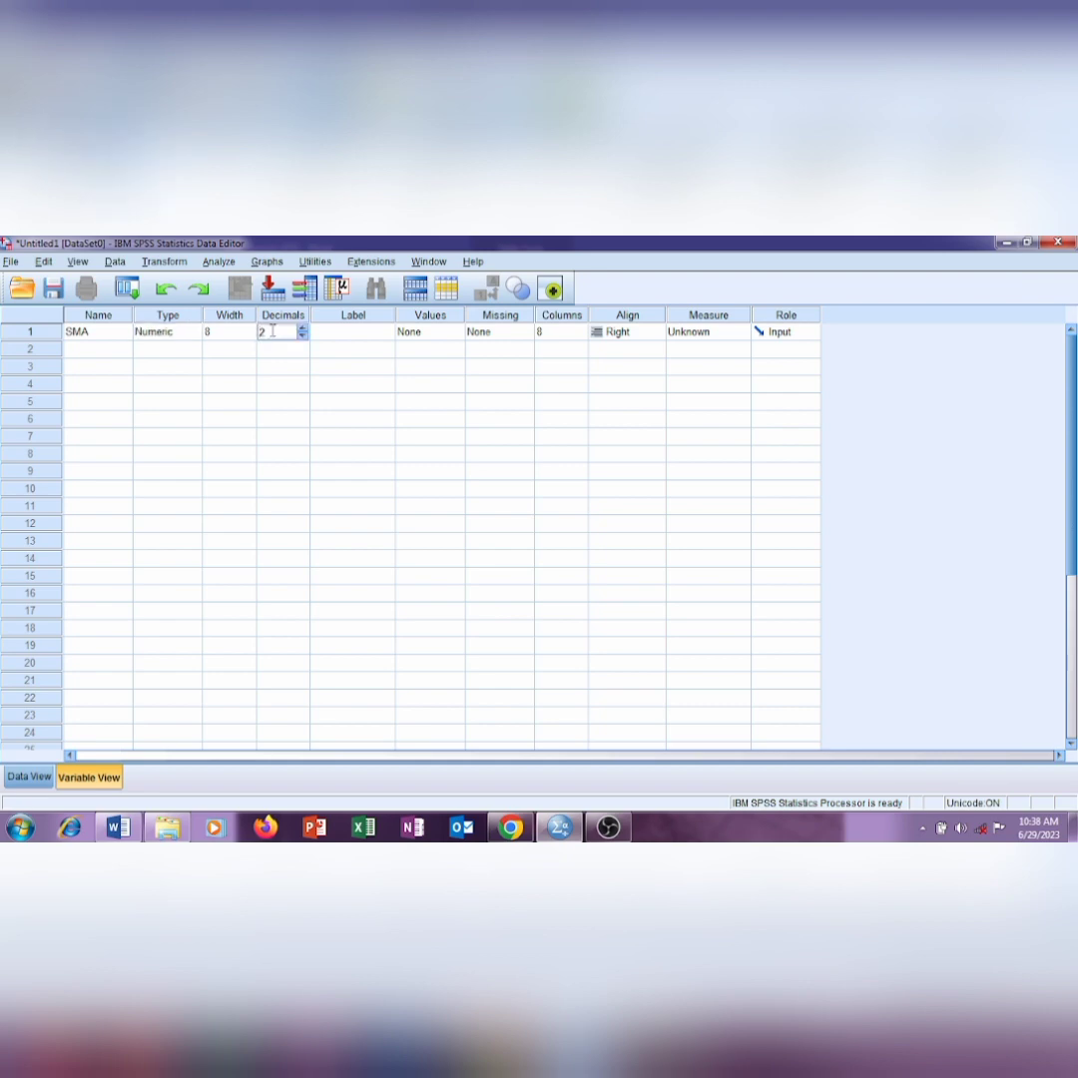
key(BackSpace)
text(0)
click(709, 337)
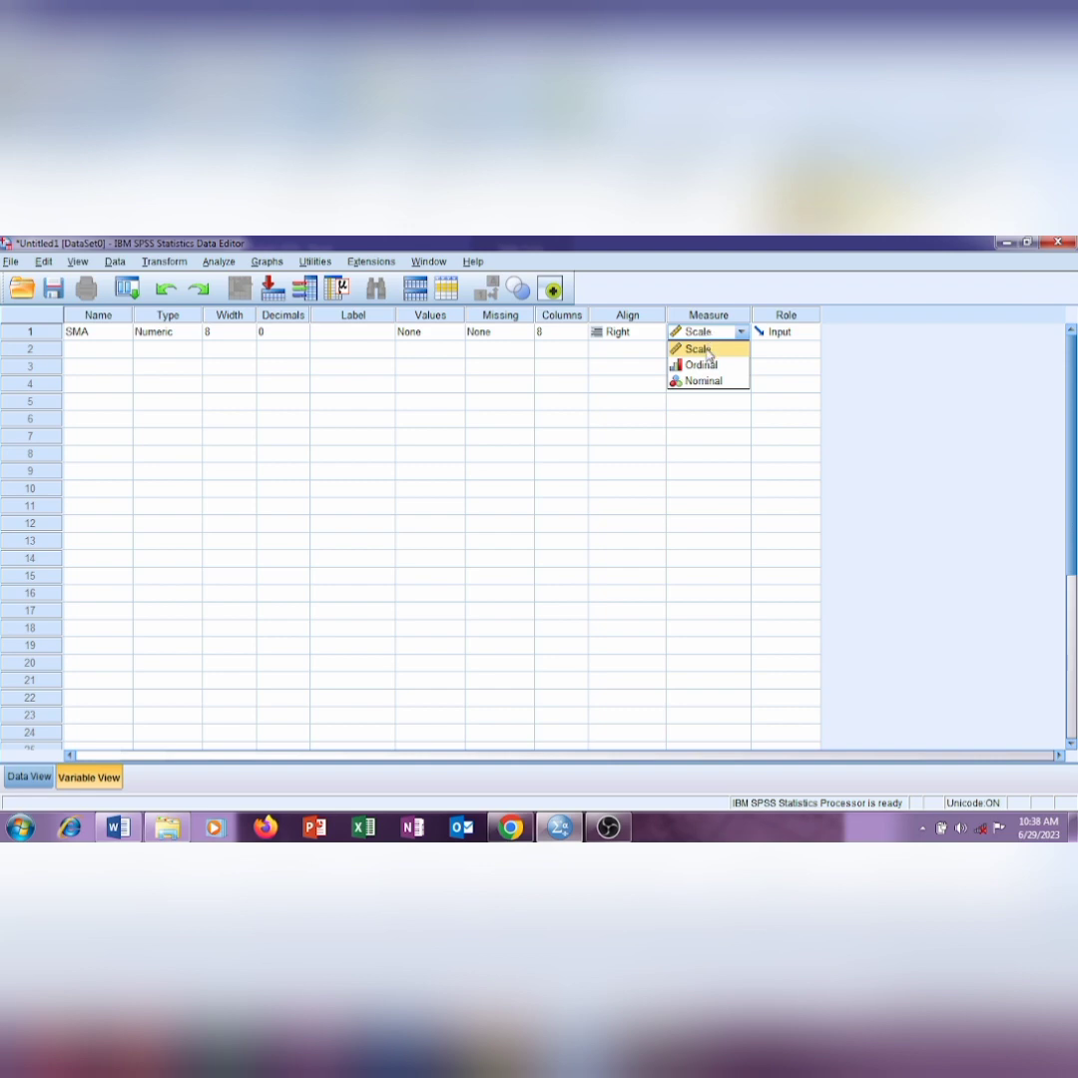
click(706, 349)
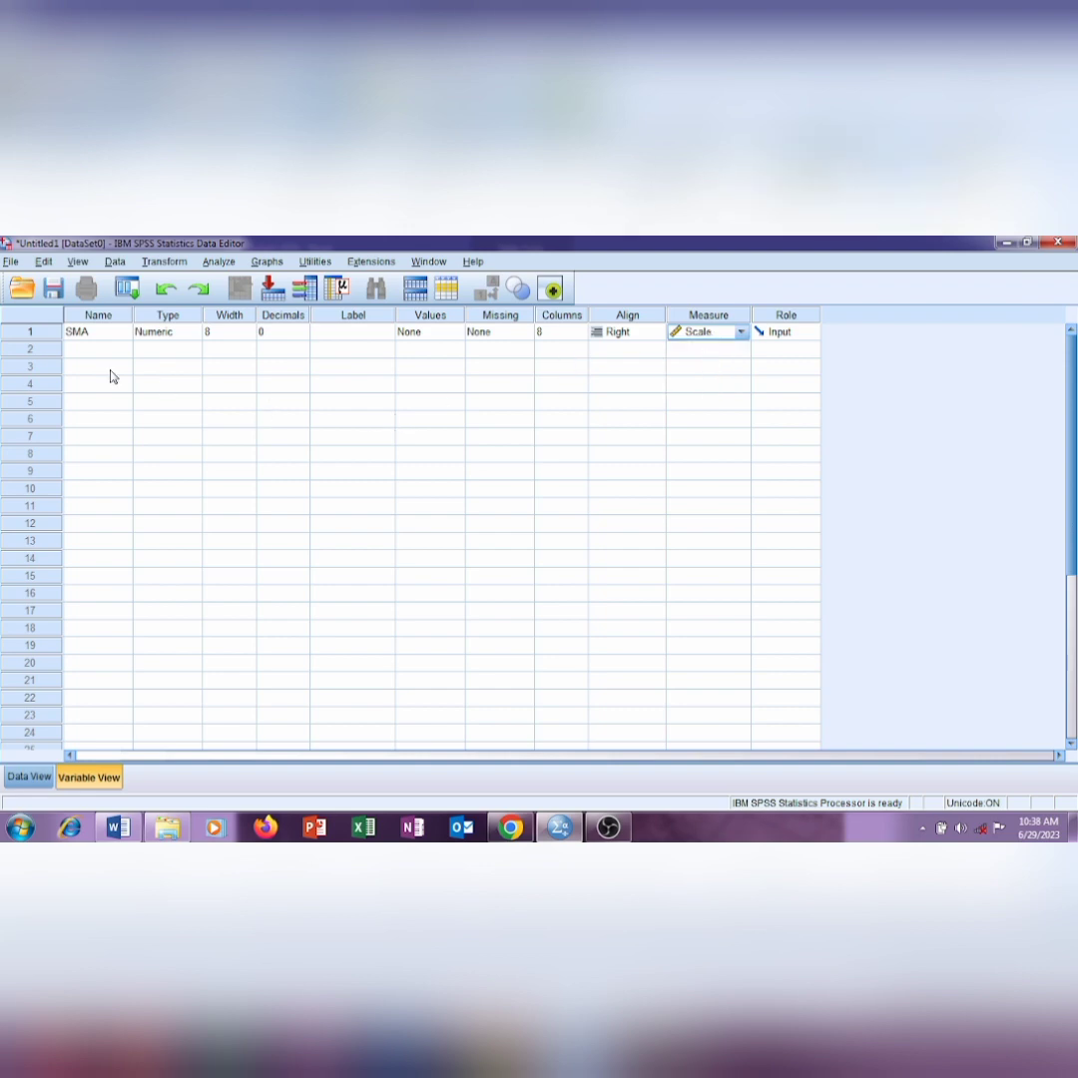
- Define a second variable named Nilai in the row below SMA
click(93, 349)
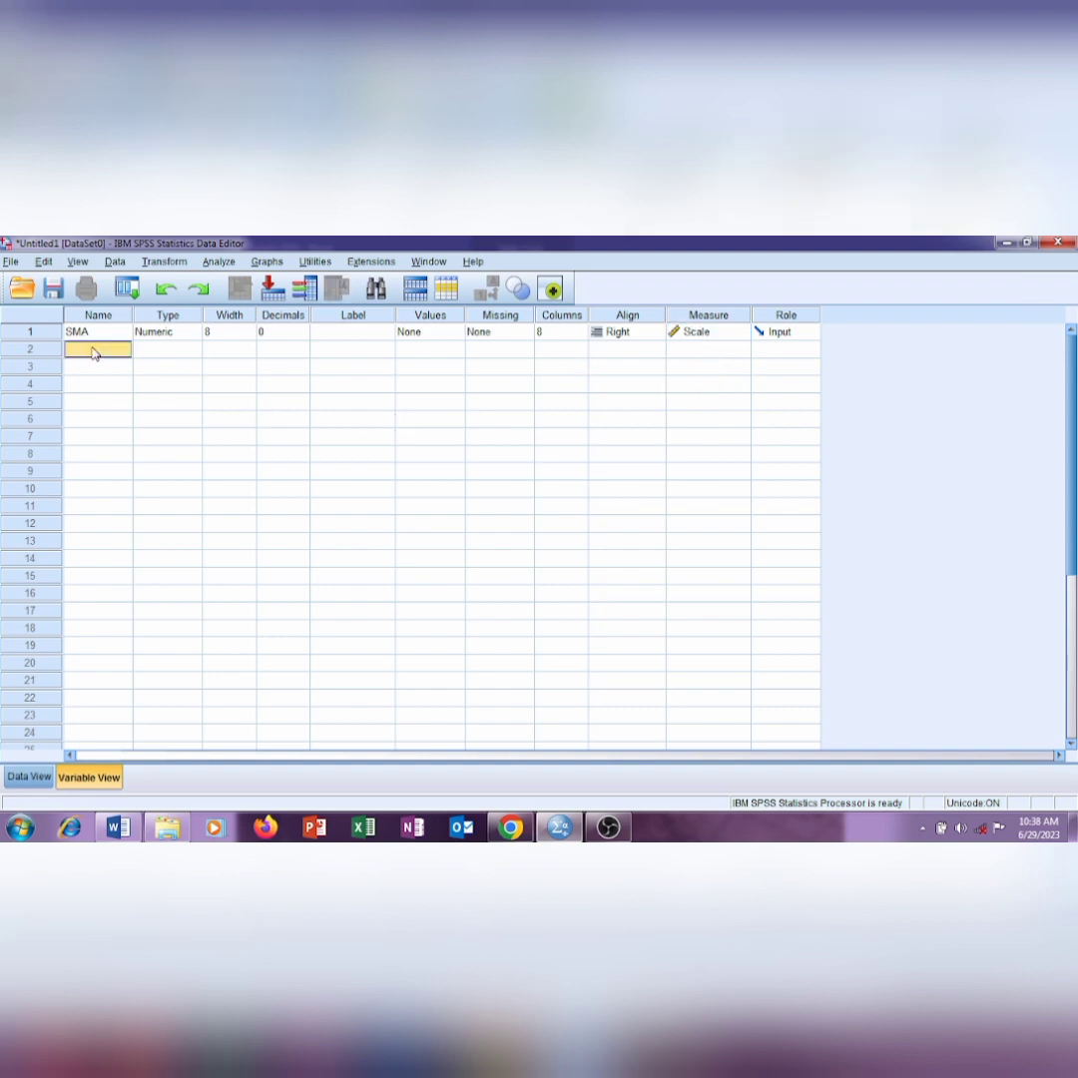
text(Nil)
text(ar)
click(189, 351)
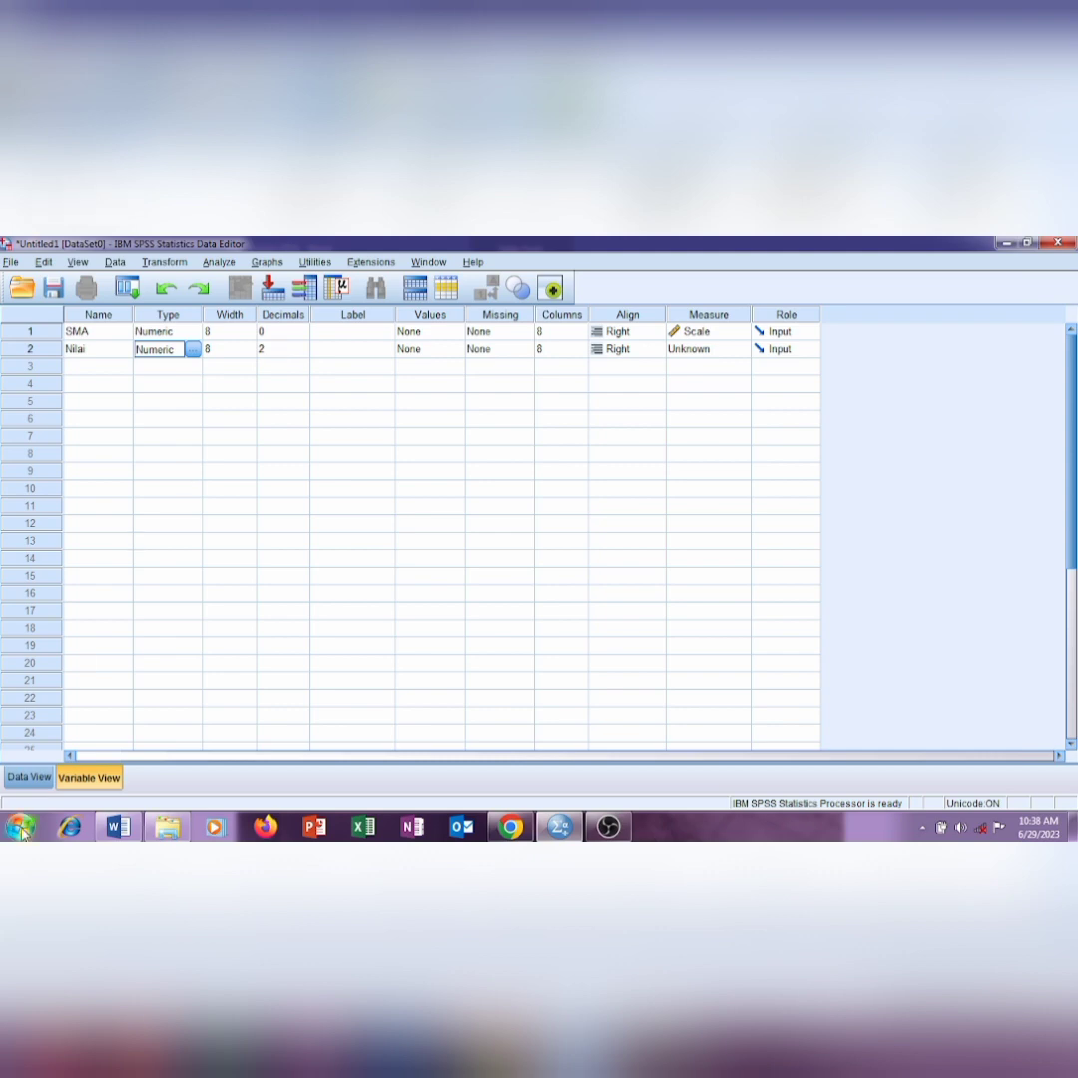
- Copy all SMA values below the header of the Word table into the SMA variable in SPSS, starting at case 1
click(29, 776)
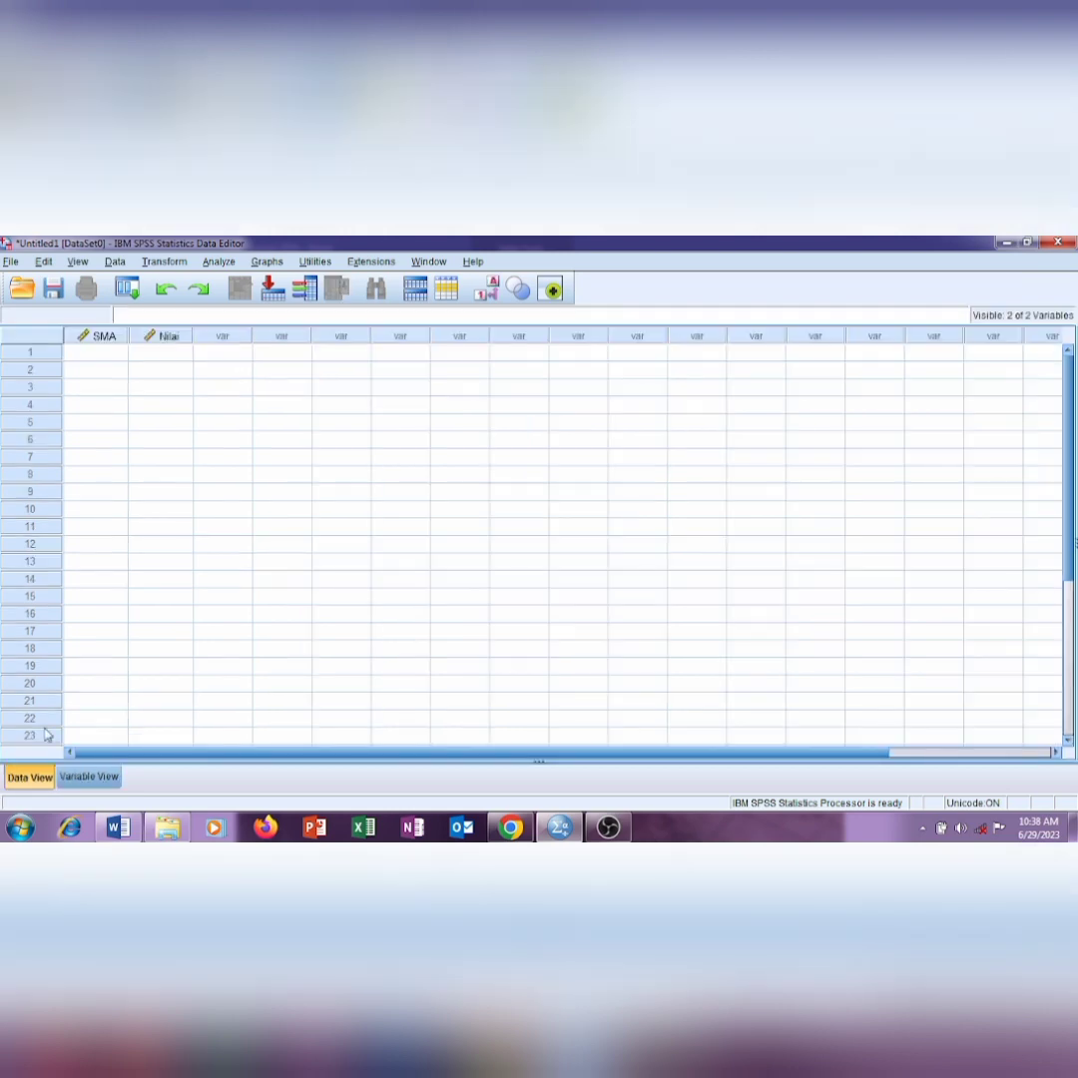
click(116, 356)
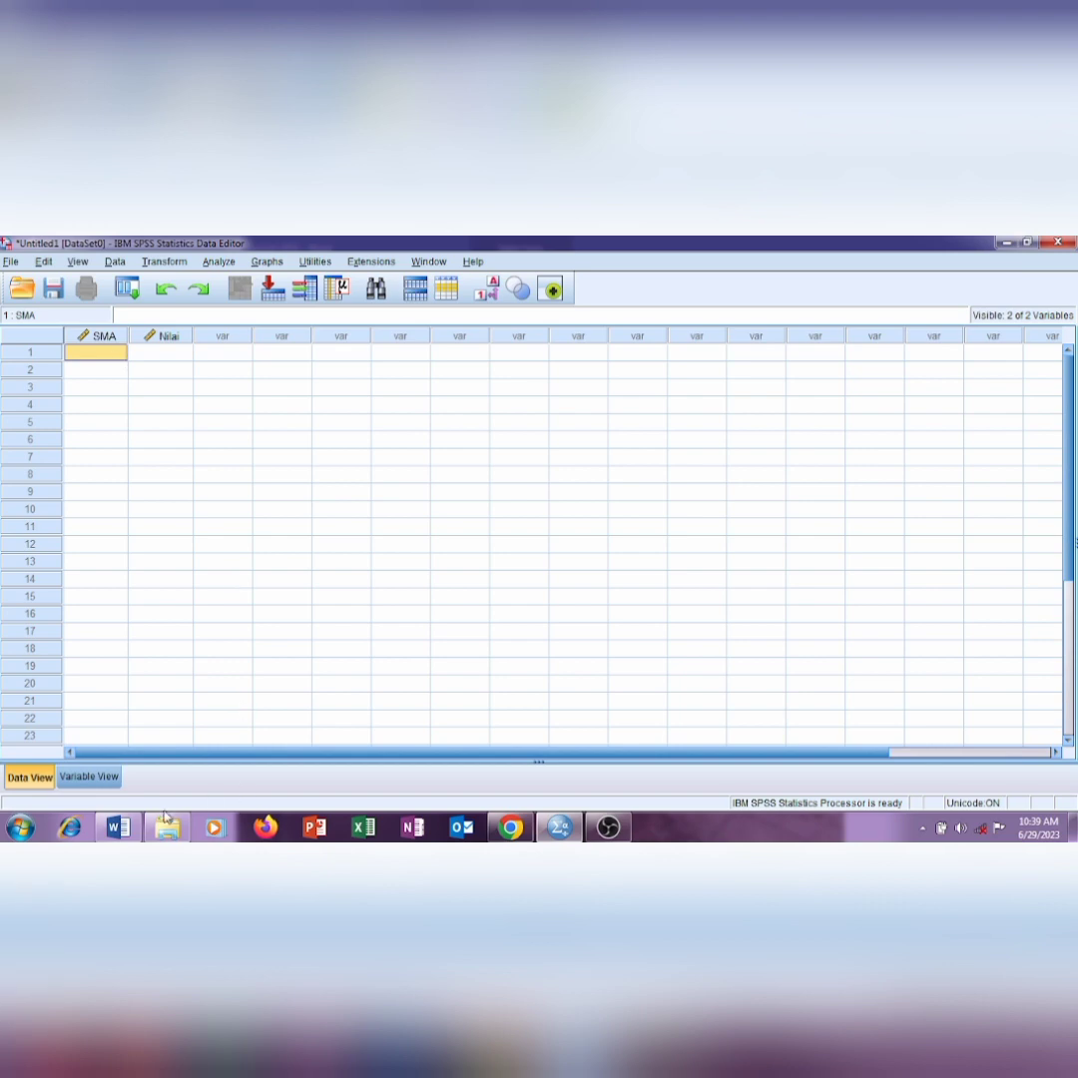
mouse_move(141, 831)
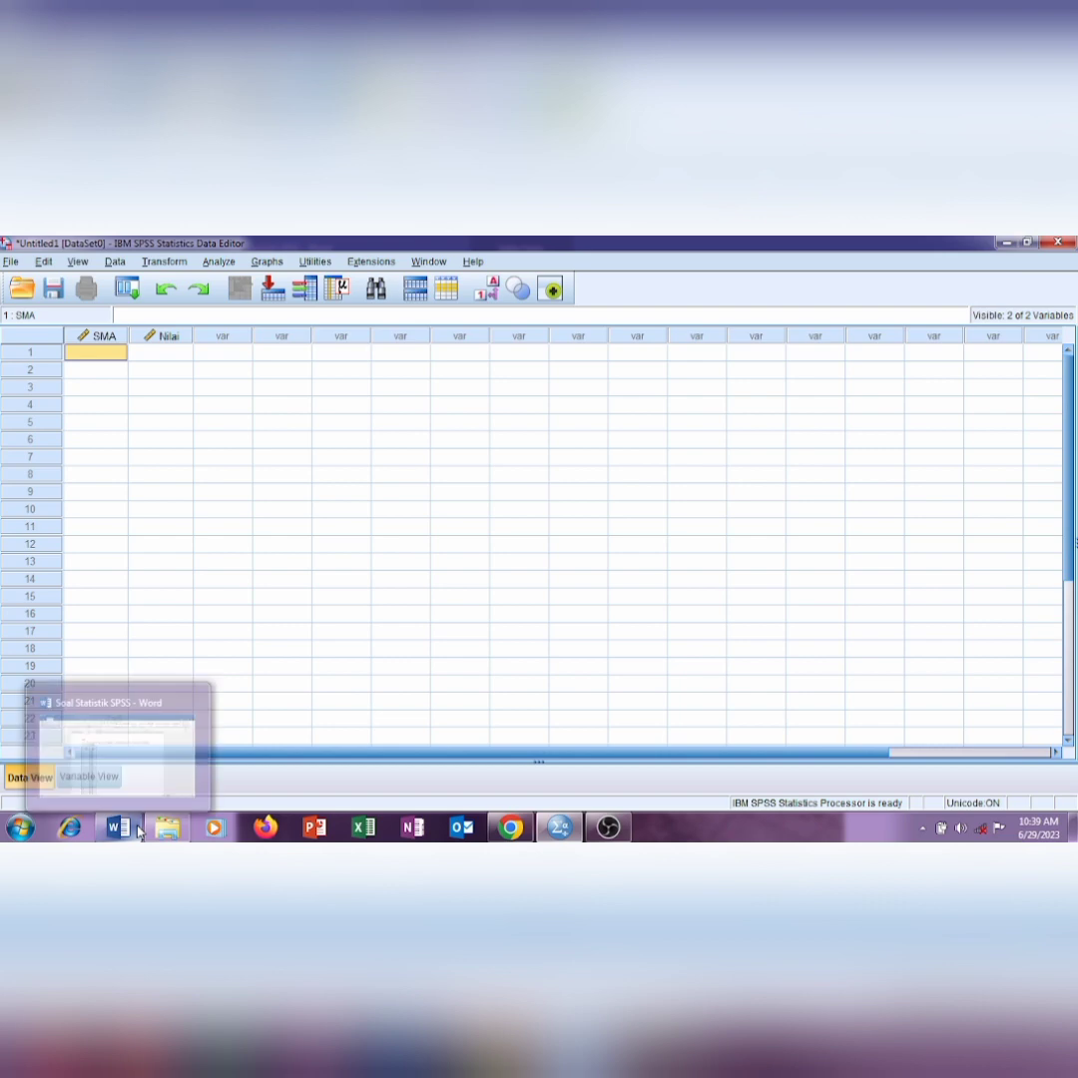
click(149, 770)
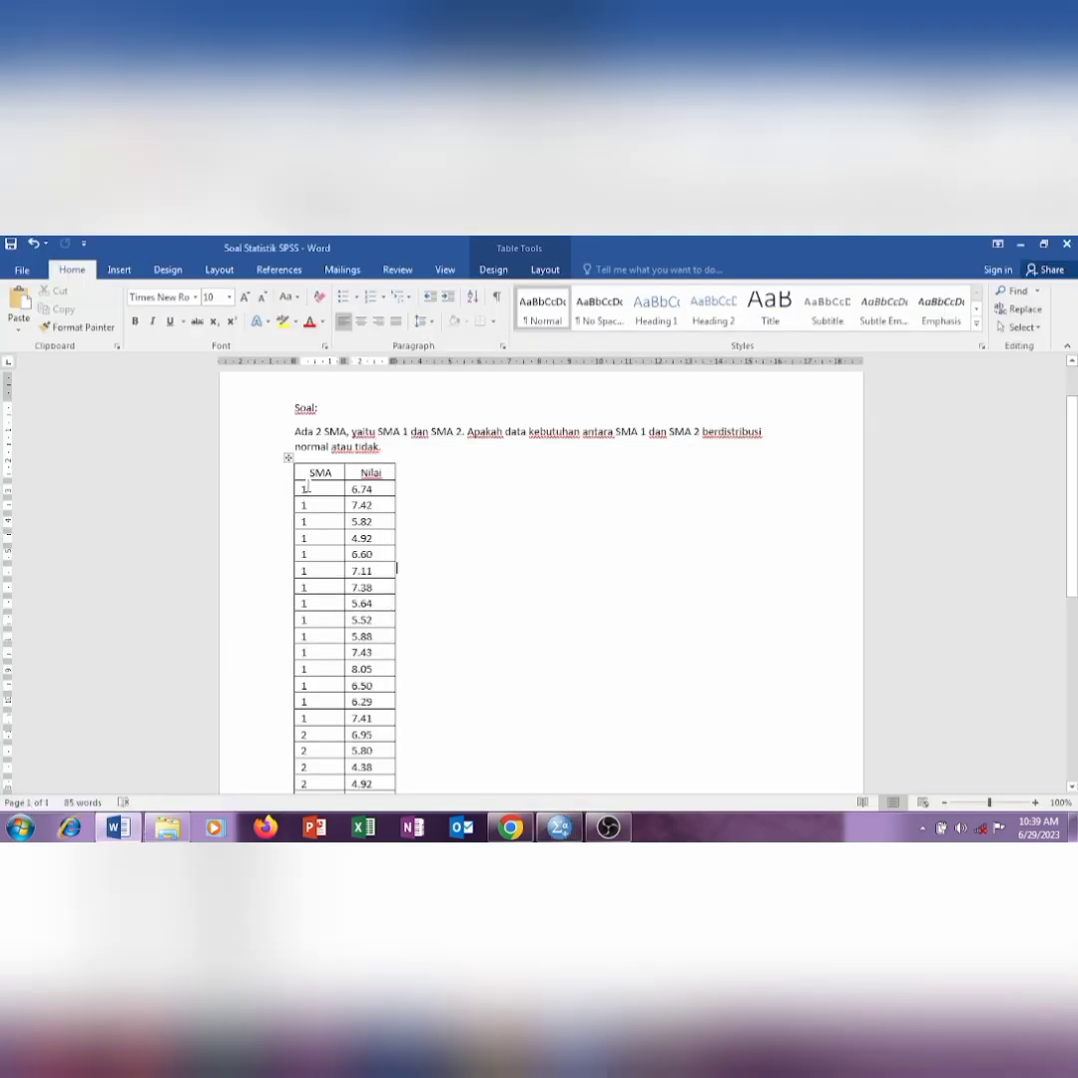
drag(297, 489, 317, 701)
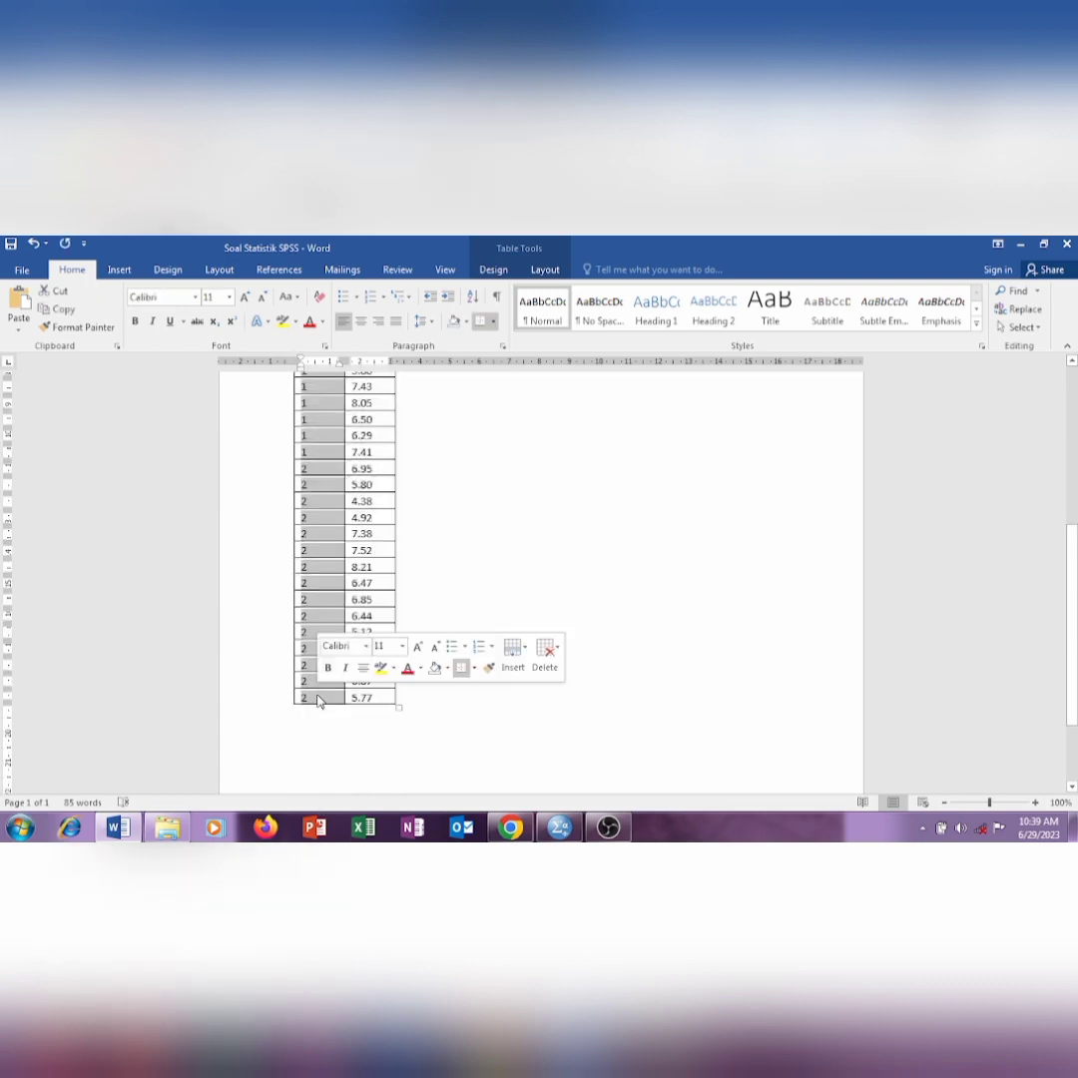
click(567, 830)
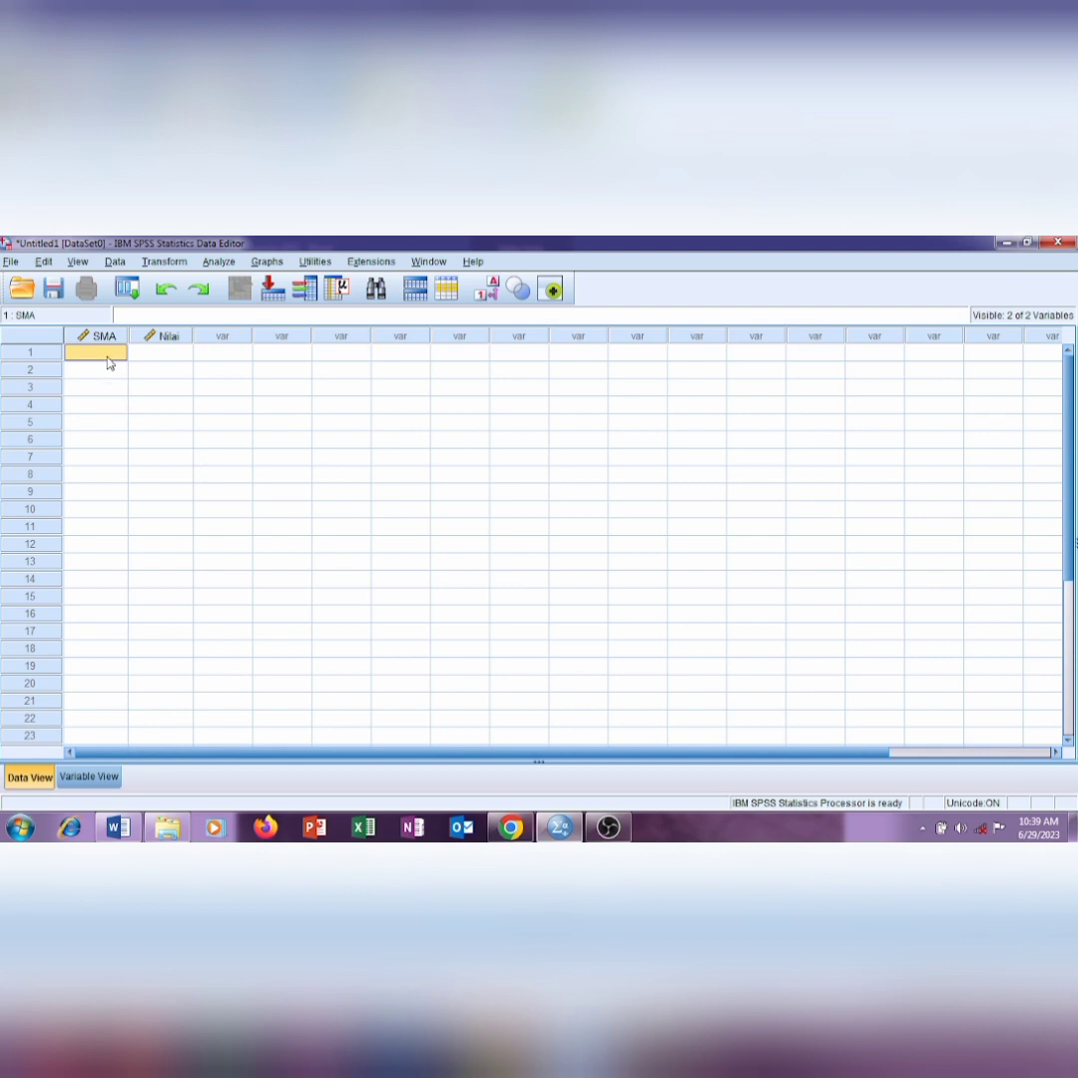
right_click(109, 363)
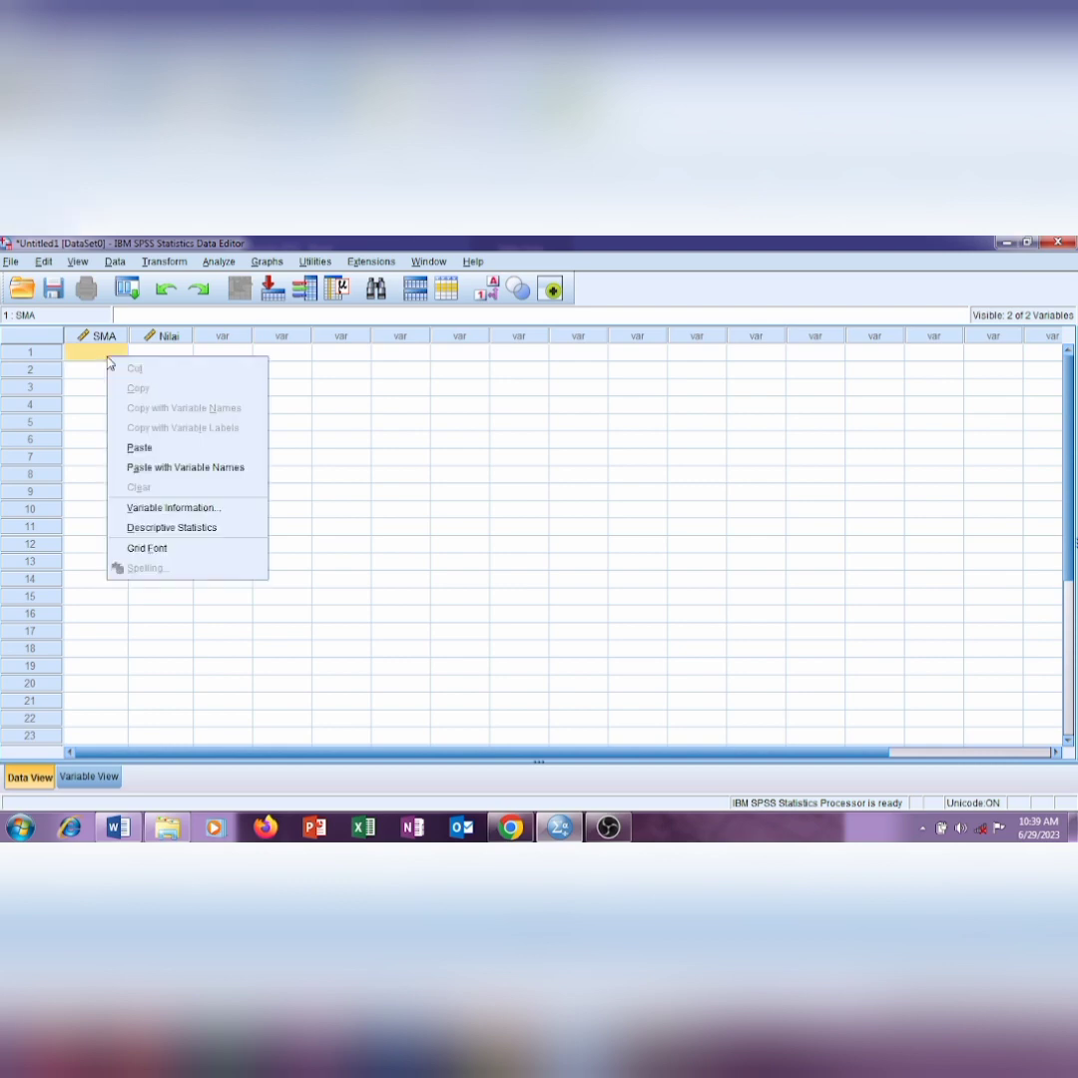
click(140, 447)
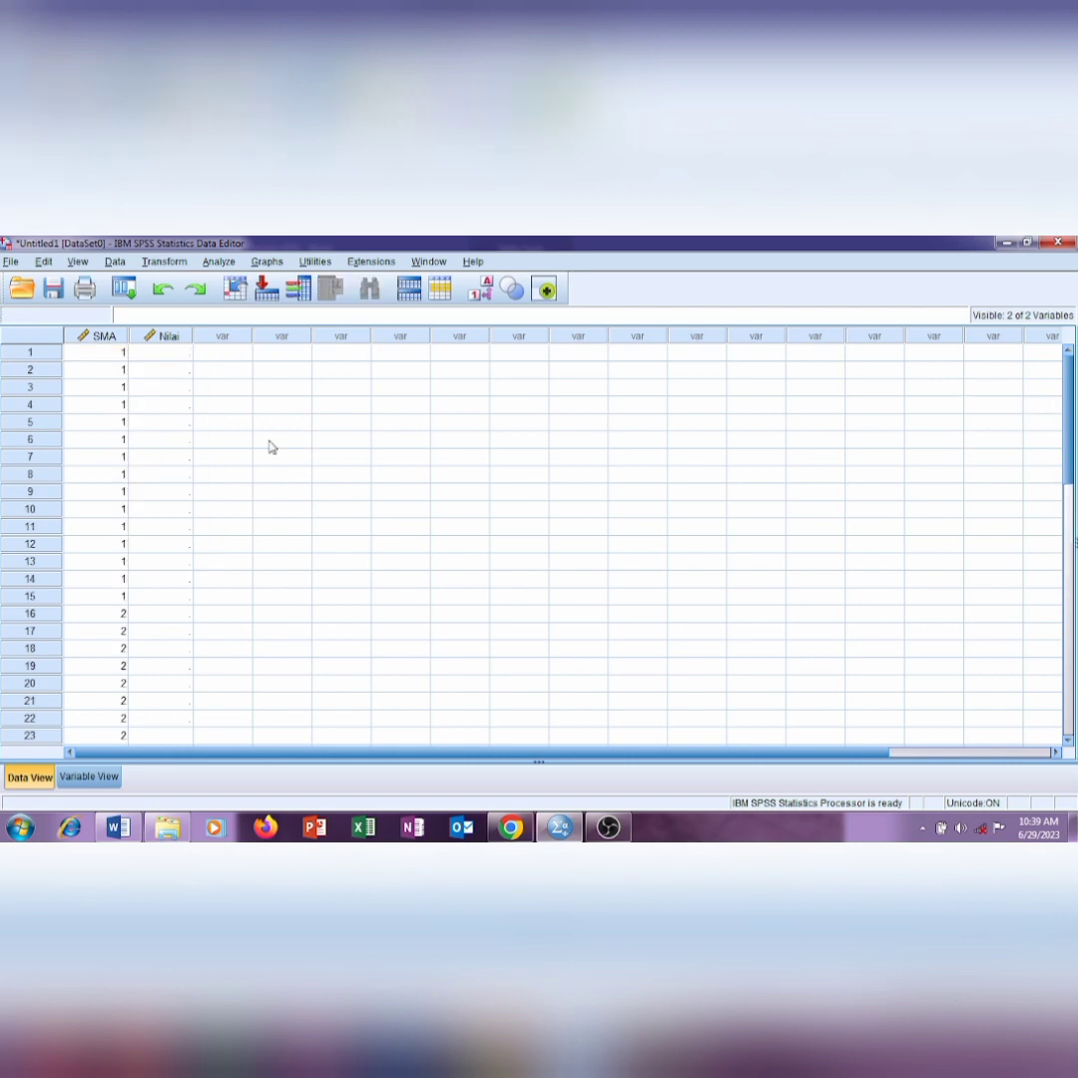
- Copy all Nilai values below the header of the Word table into the Nilai variable in SPSS, starting at case 1
click(182, 353)
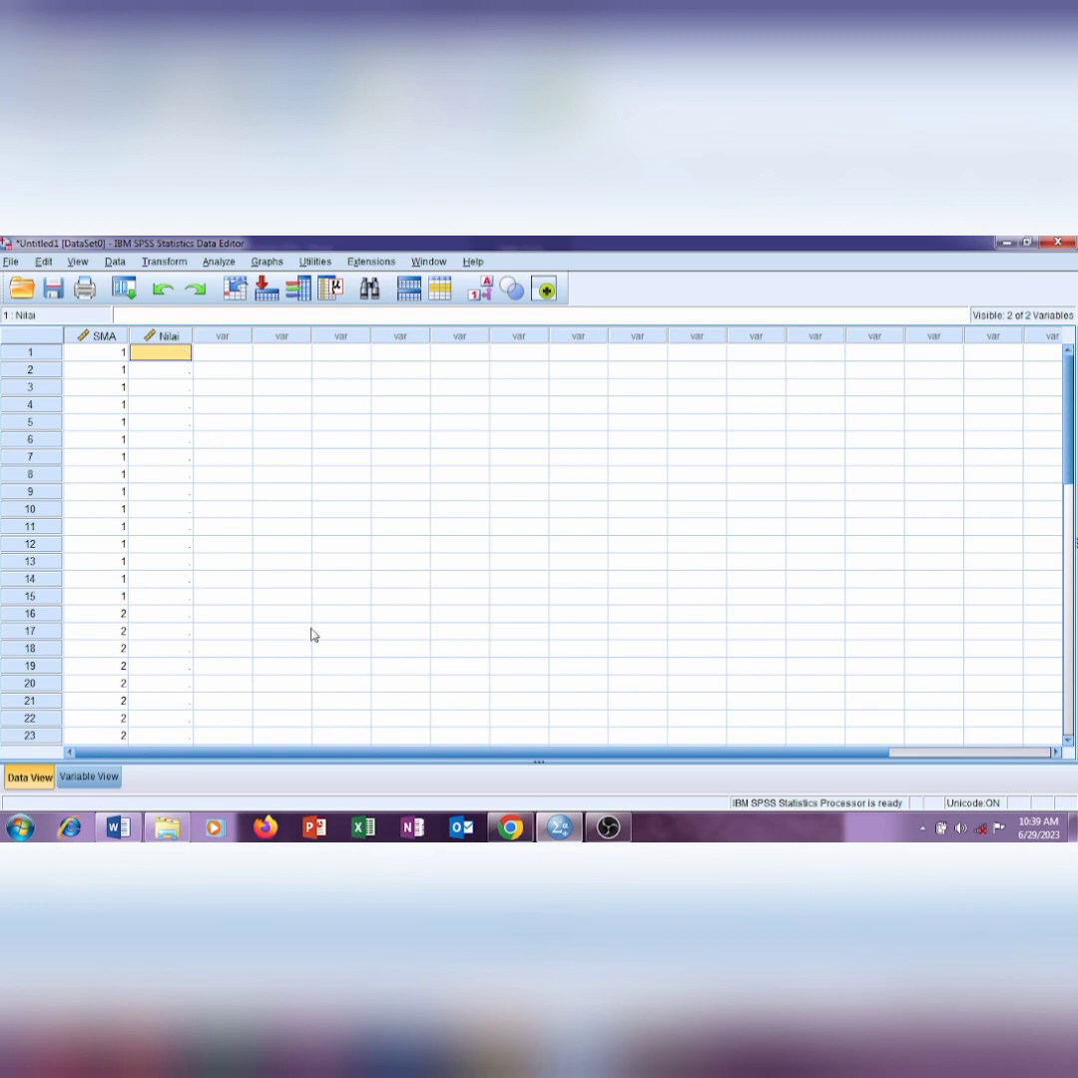
click(119, 836)
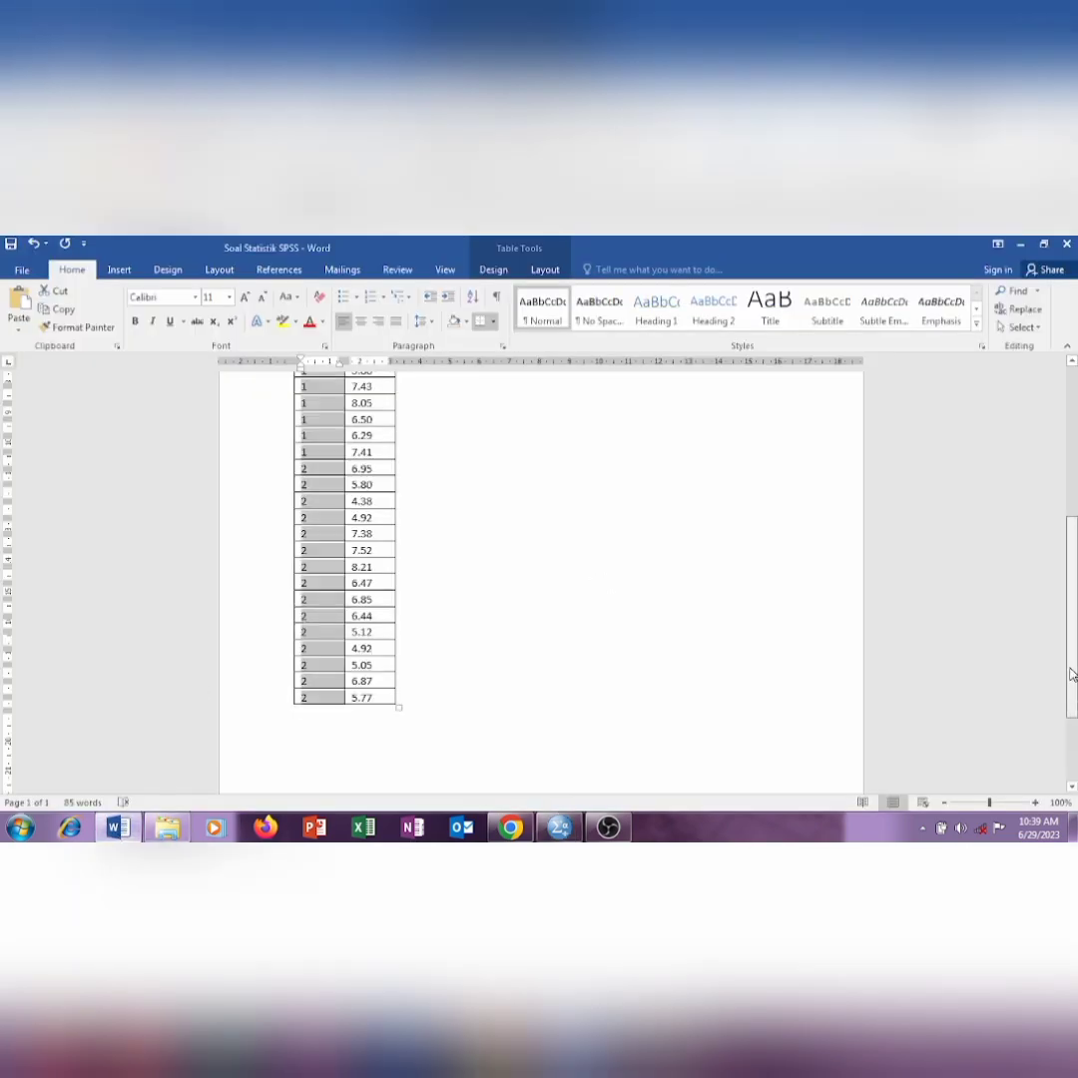
scroll(639, 541, up, 6)
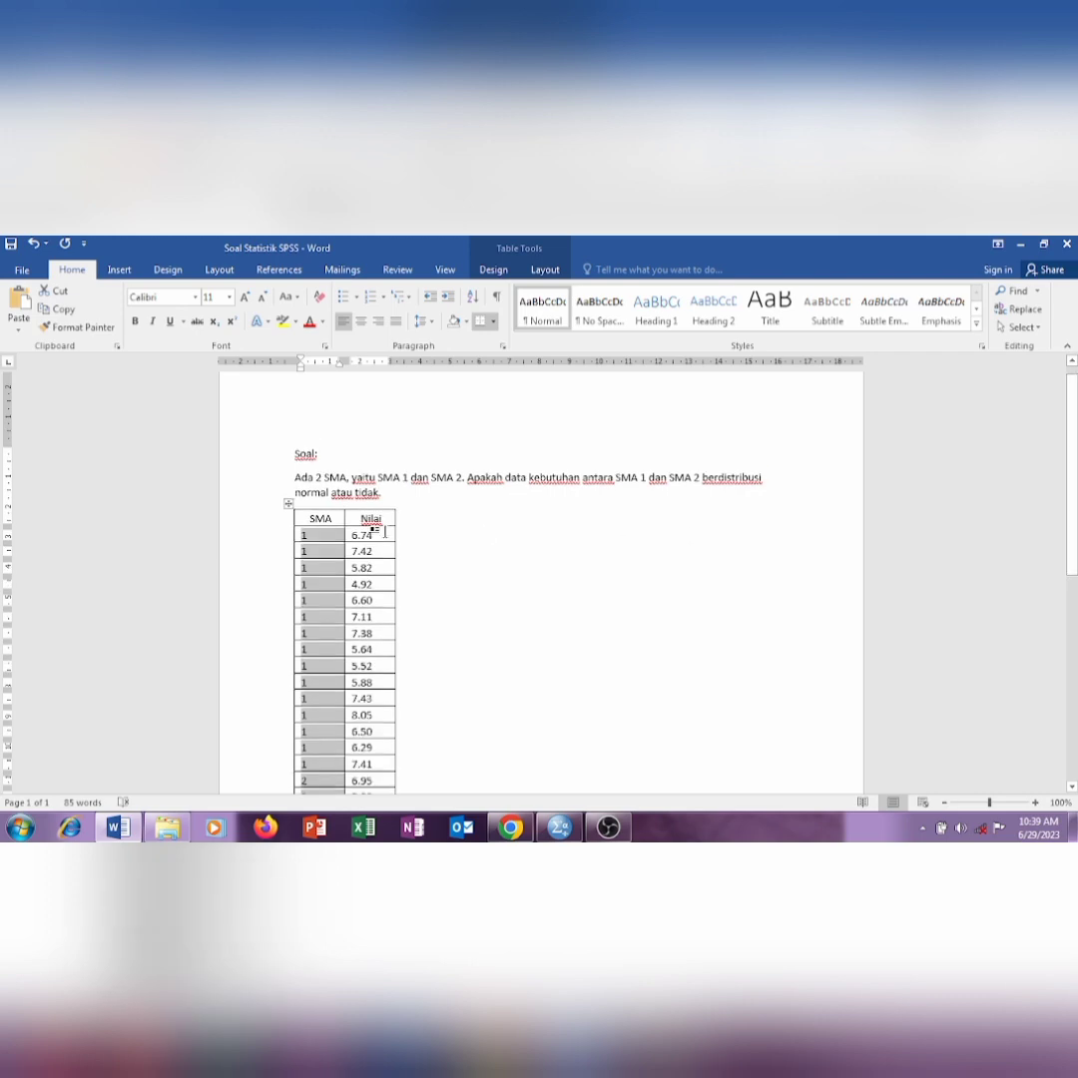
drag(357, 536, 382, 760)
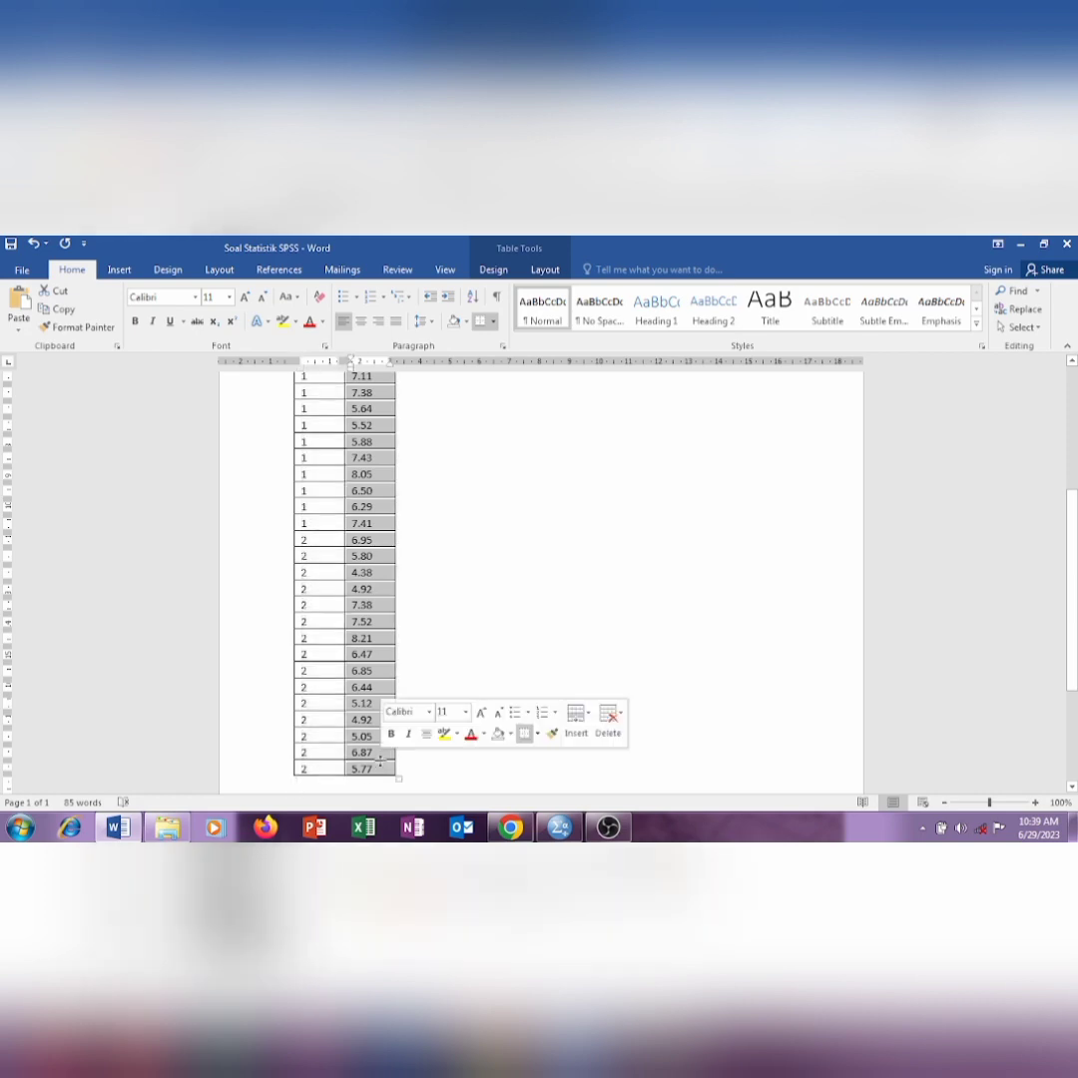
click(559, 826)
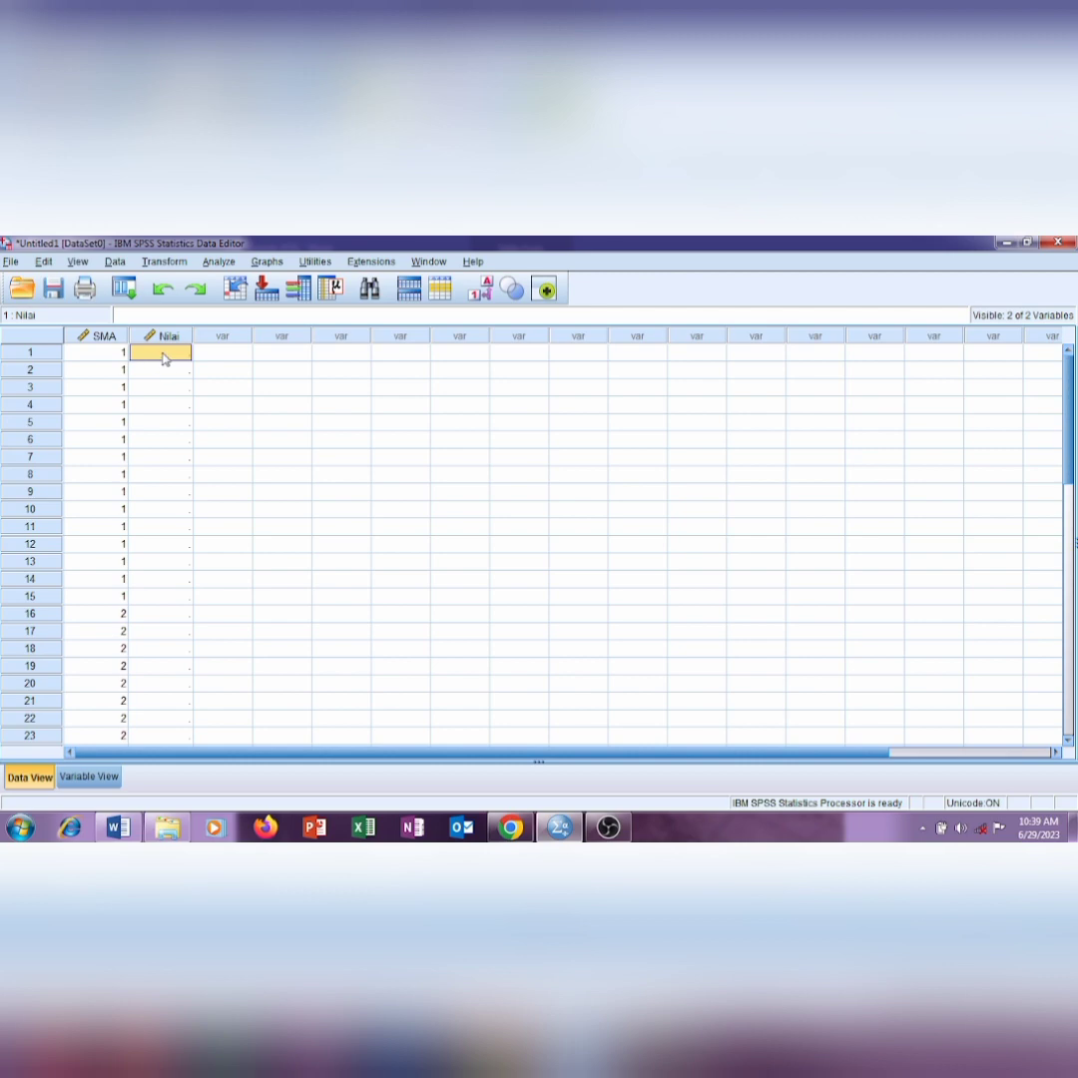
right_click(164, 360)
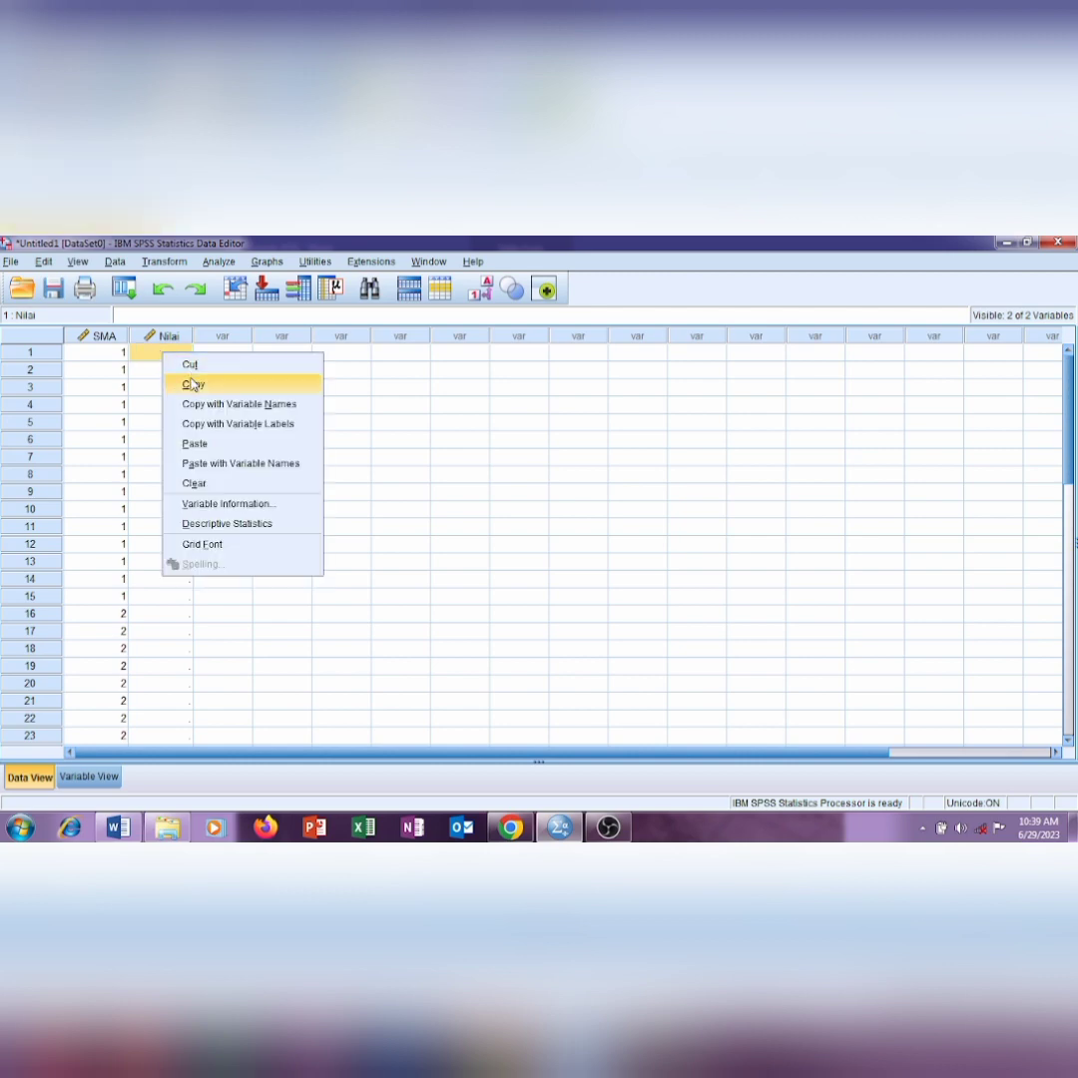
click(194, 445)
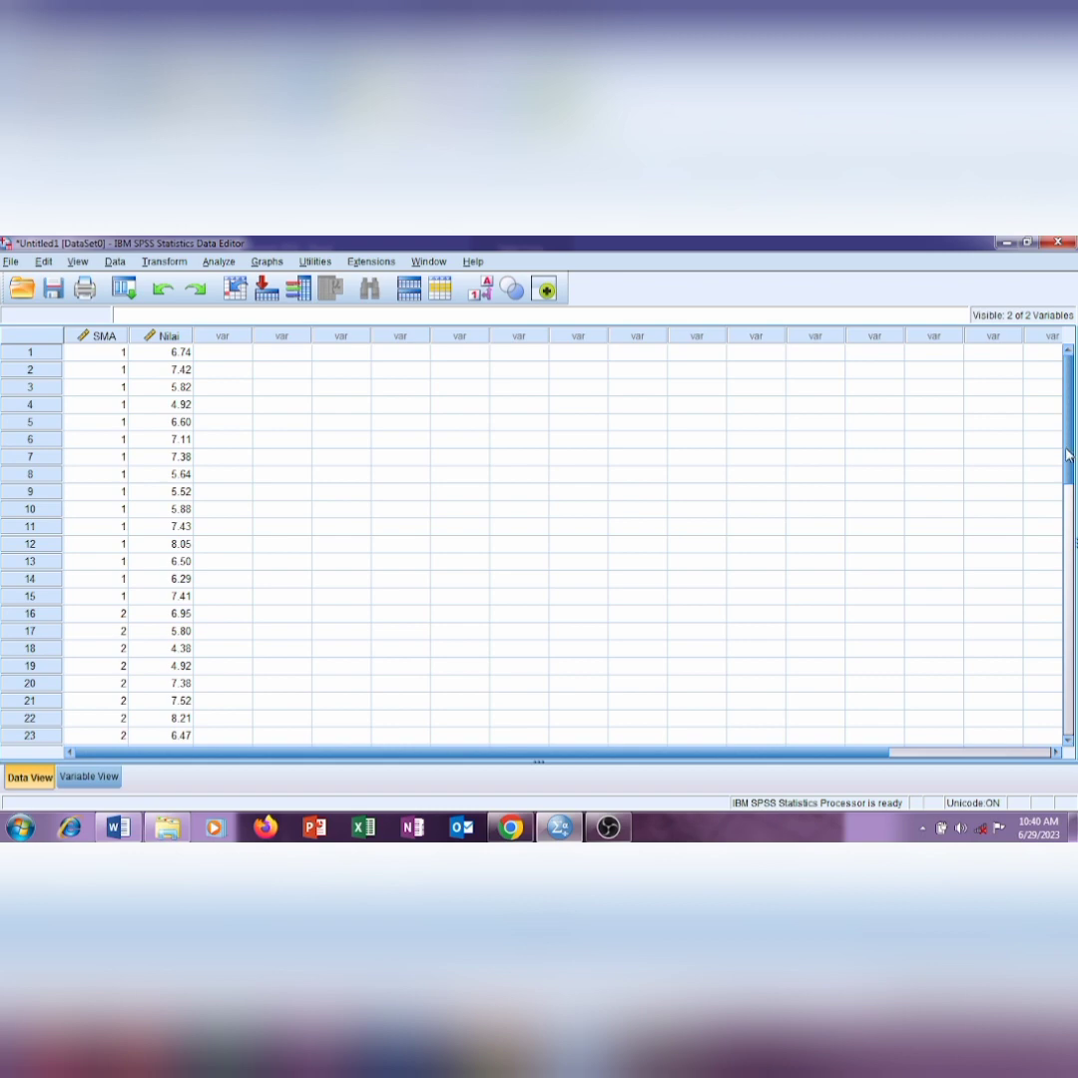
drag(1067, 453, 1069, 477)
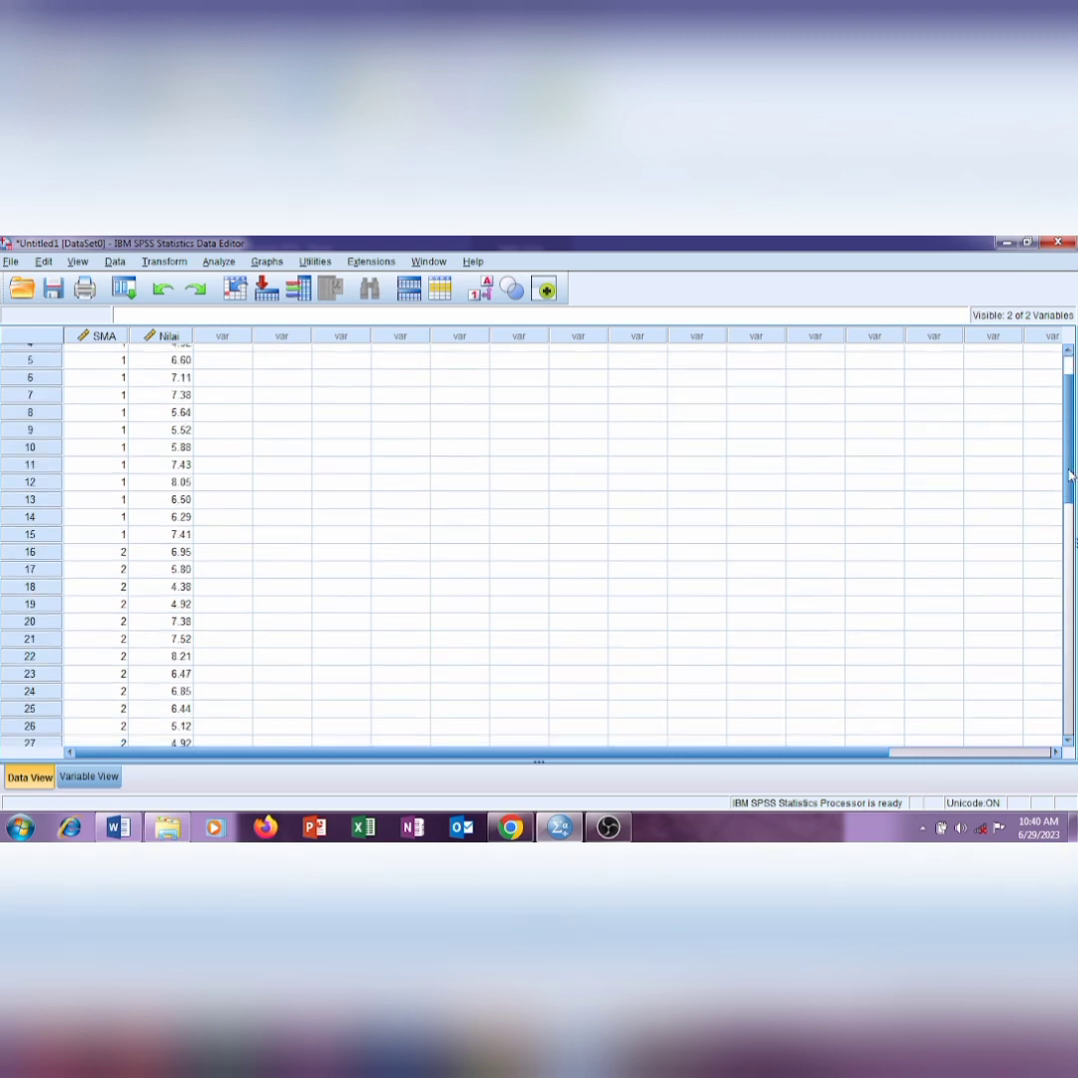
scroll(1070, 477, up, 2)
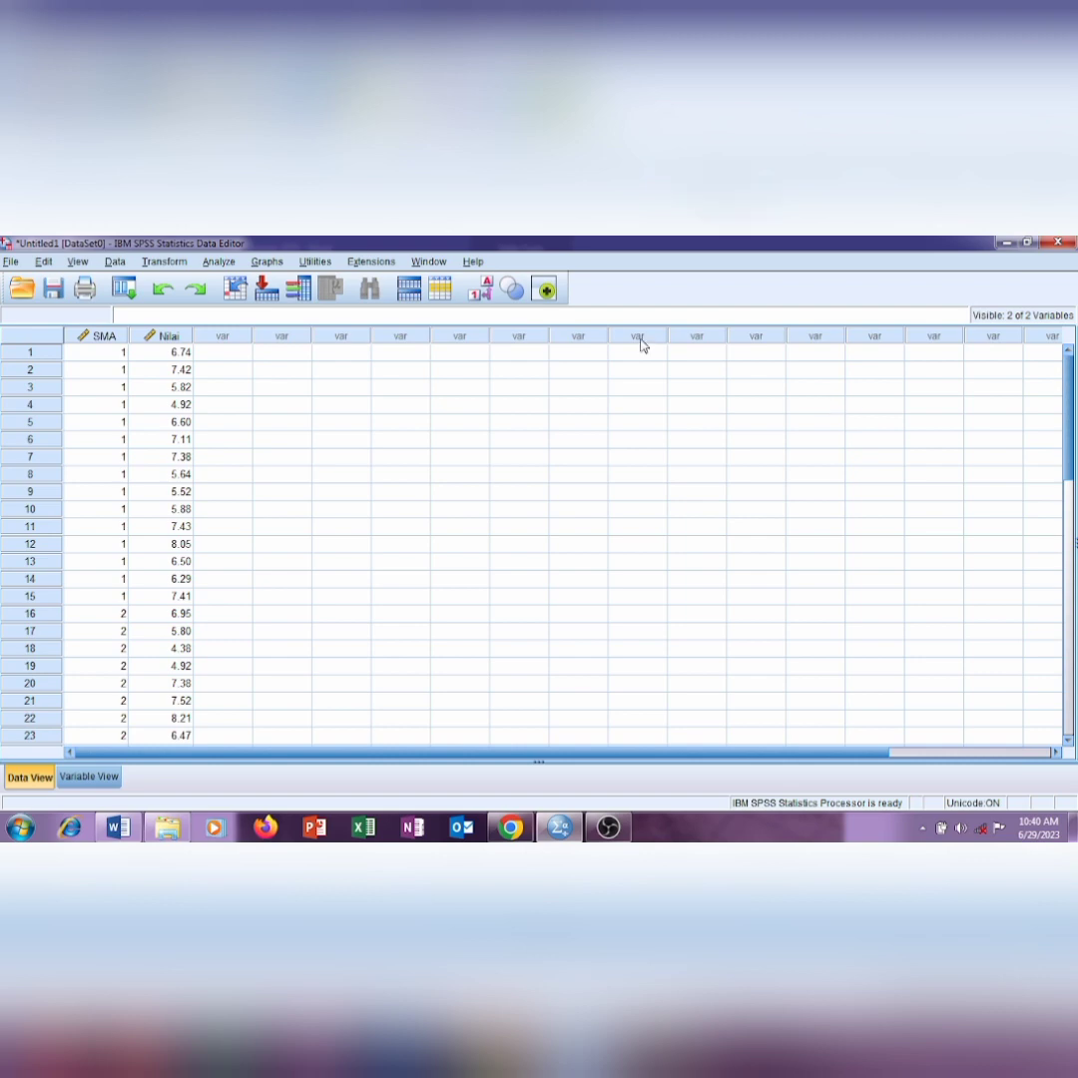
- Set up an Explore analysis with Nilai in the dependent list and SMA in the factor list
click(230, 268)
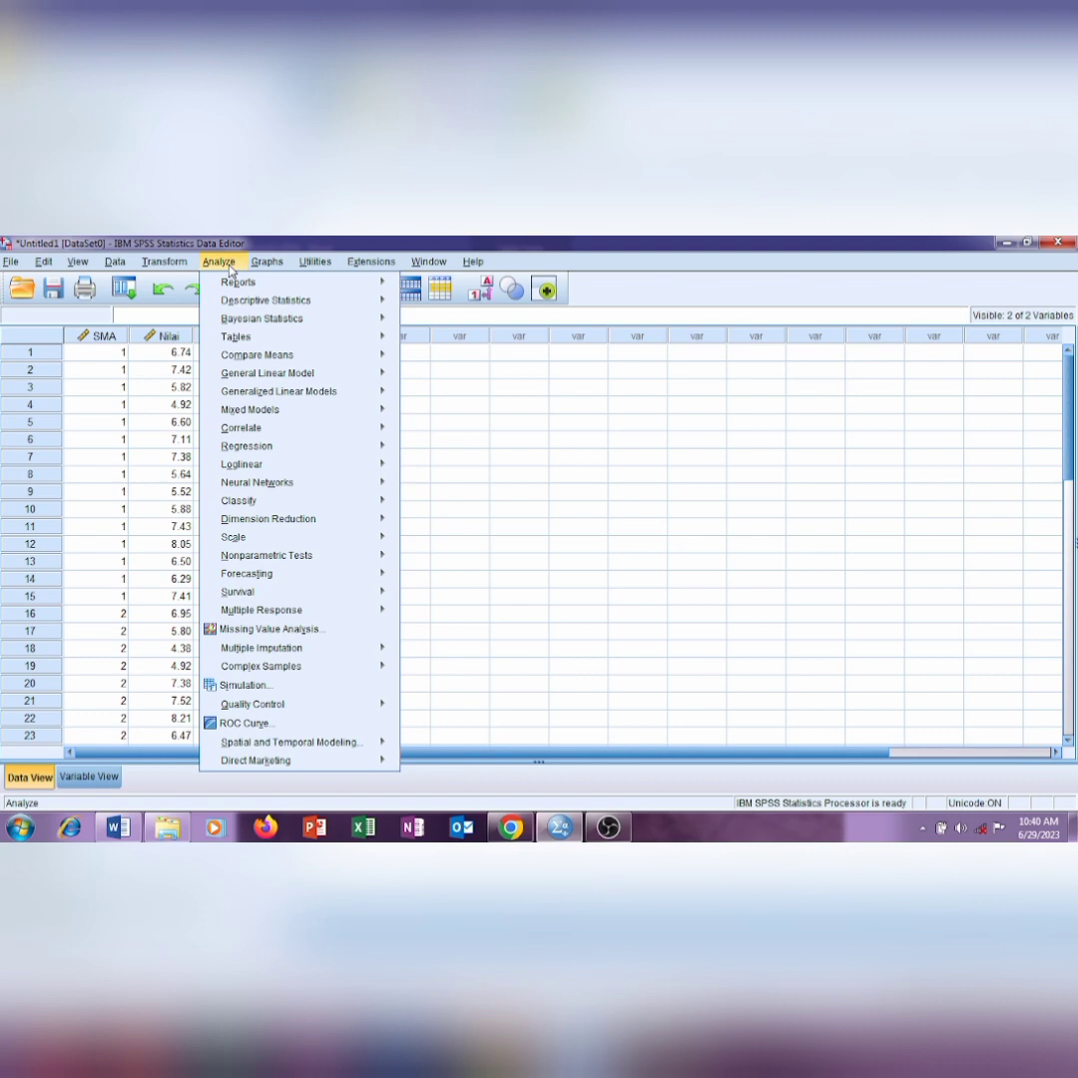
mouse_move(372, 305)
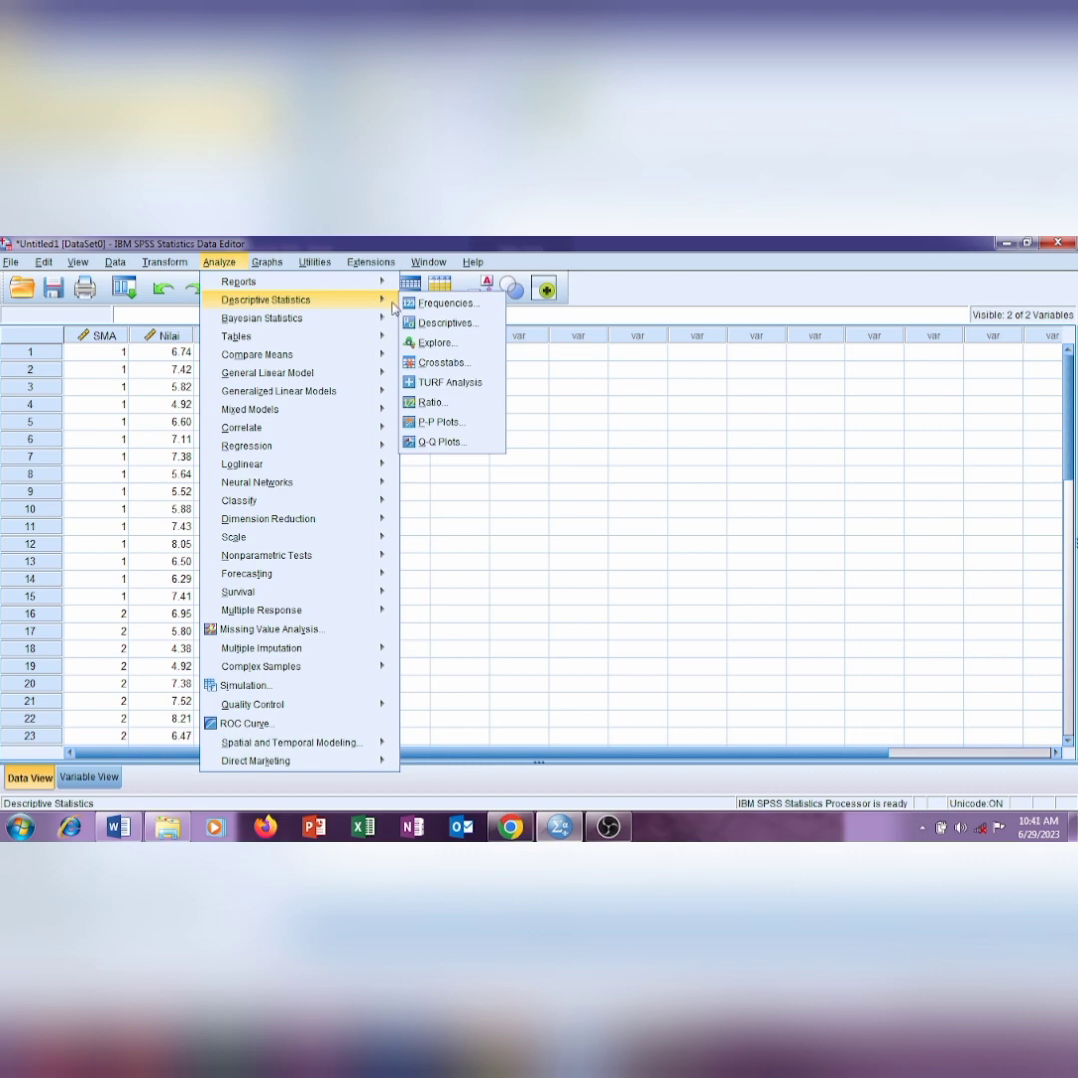
click(431, 342)
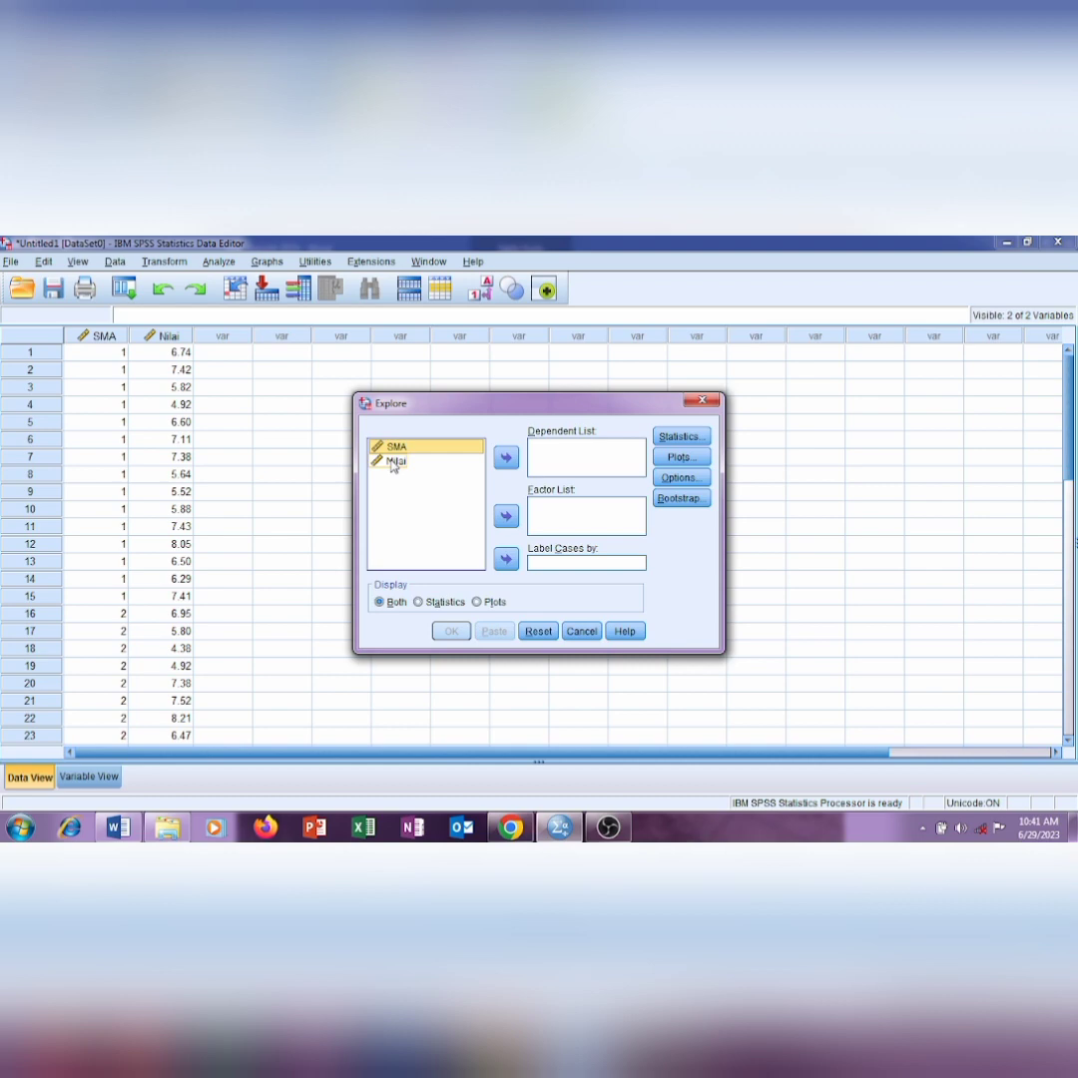
drag(392, 465, 564, 450)
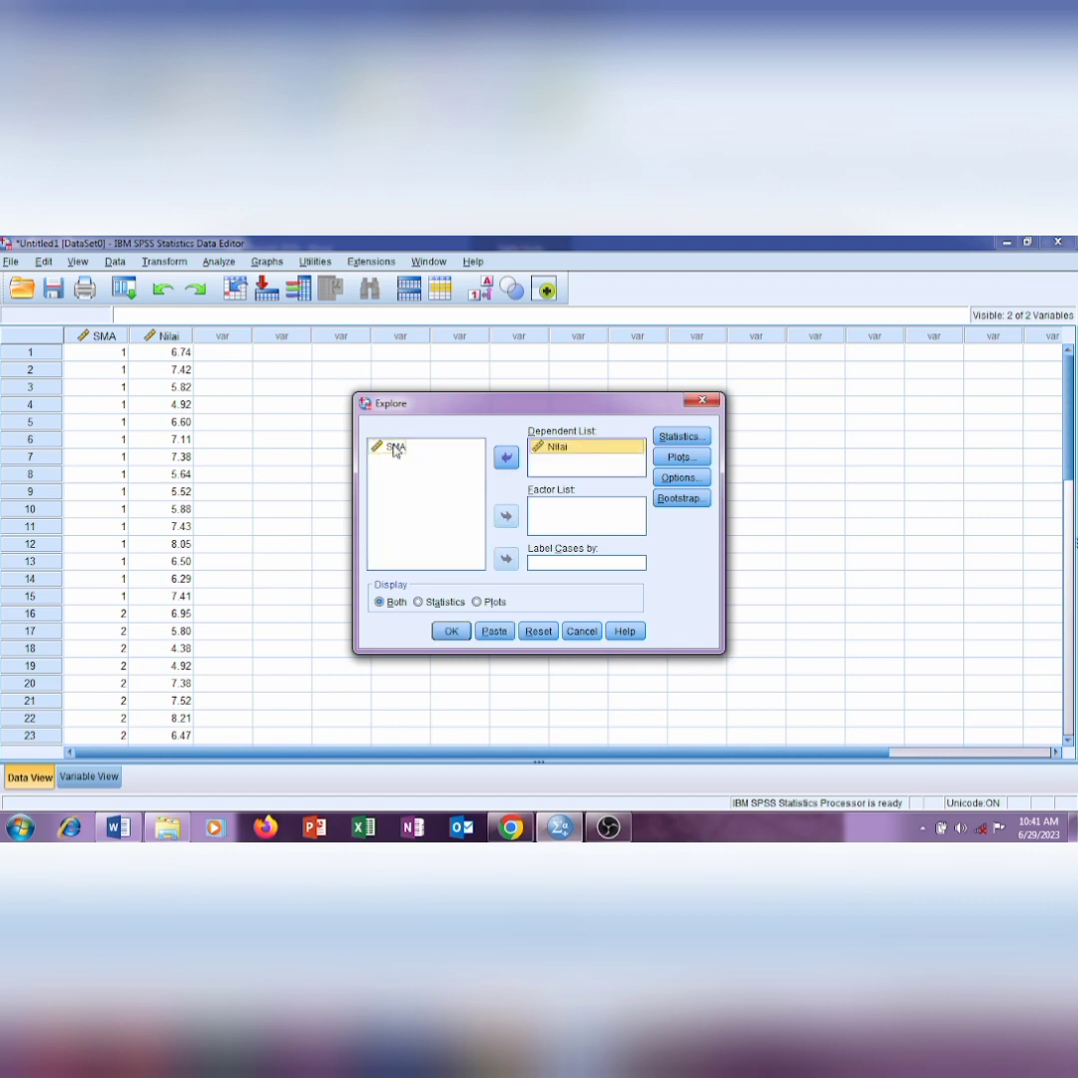
drag(409, 456, 549, 511)
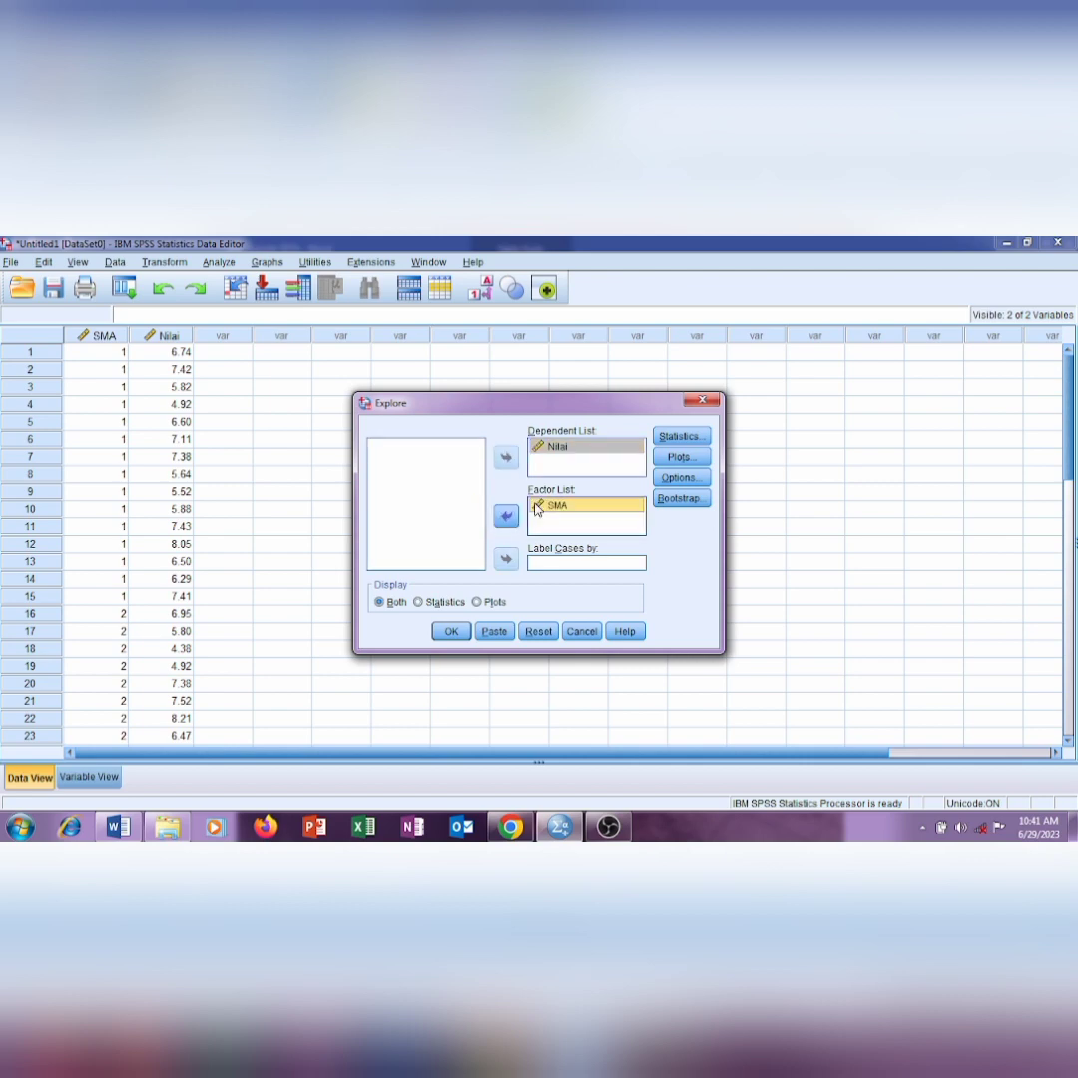
- Enable normality plots with tests for the Explore analysis and run it
click(678, 457)
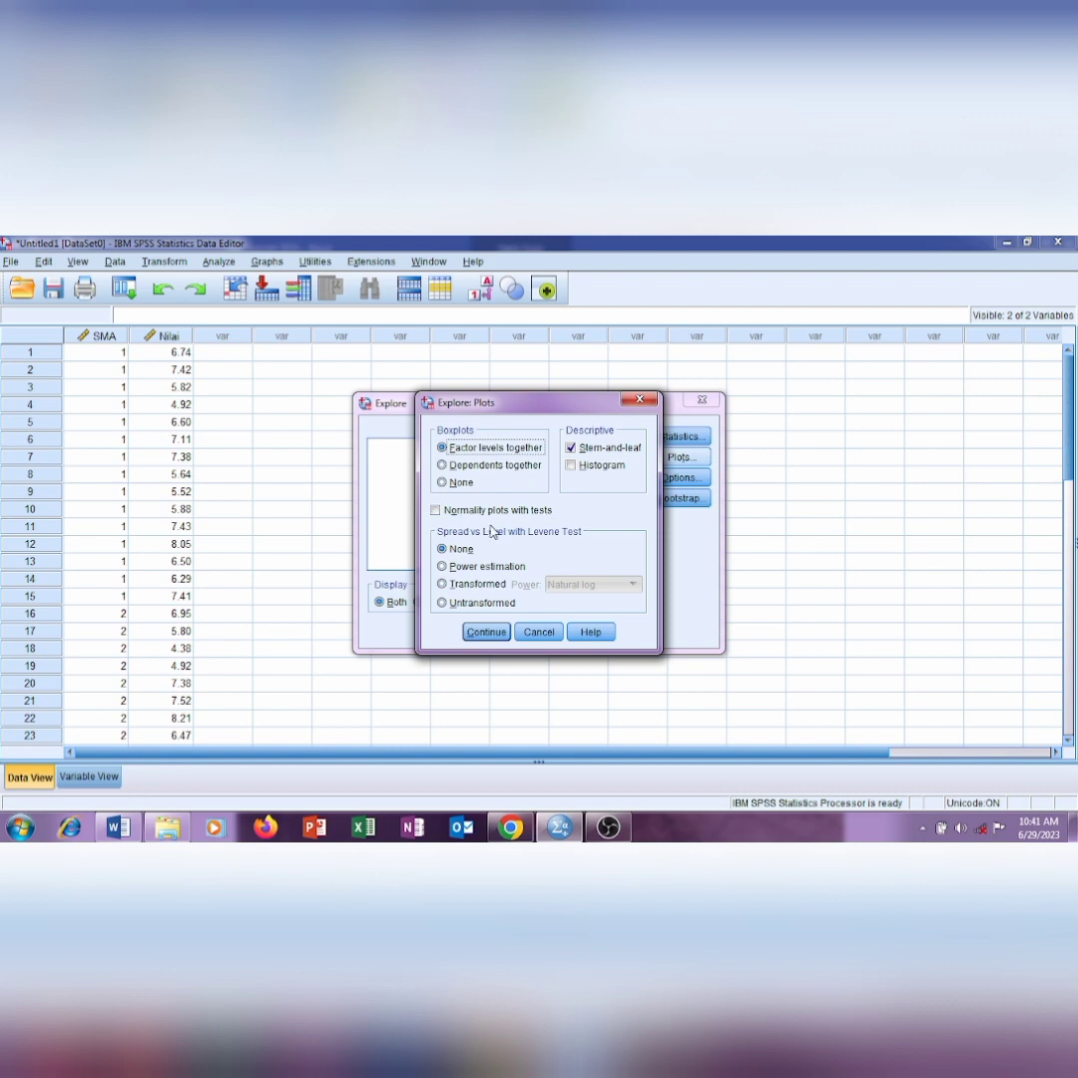
click(435, 511)
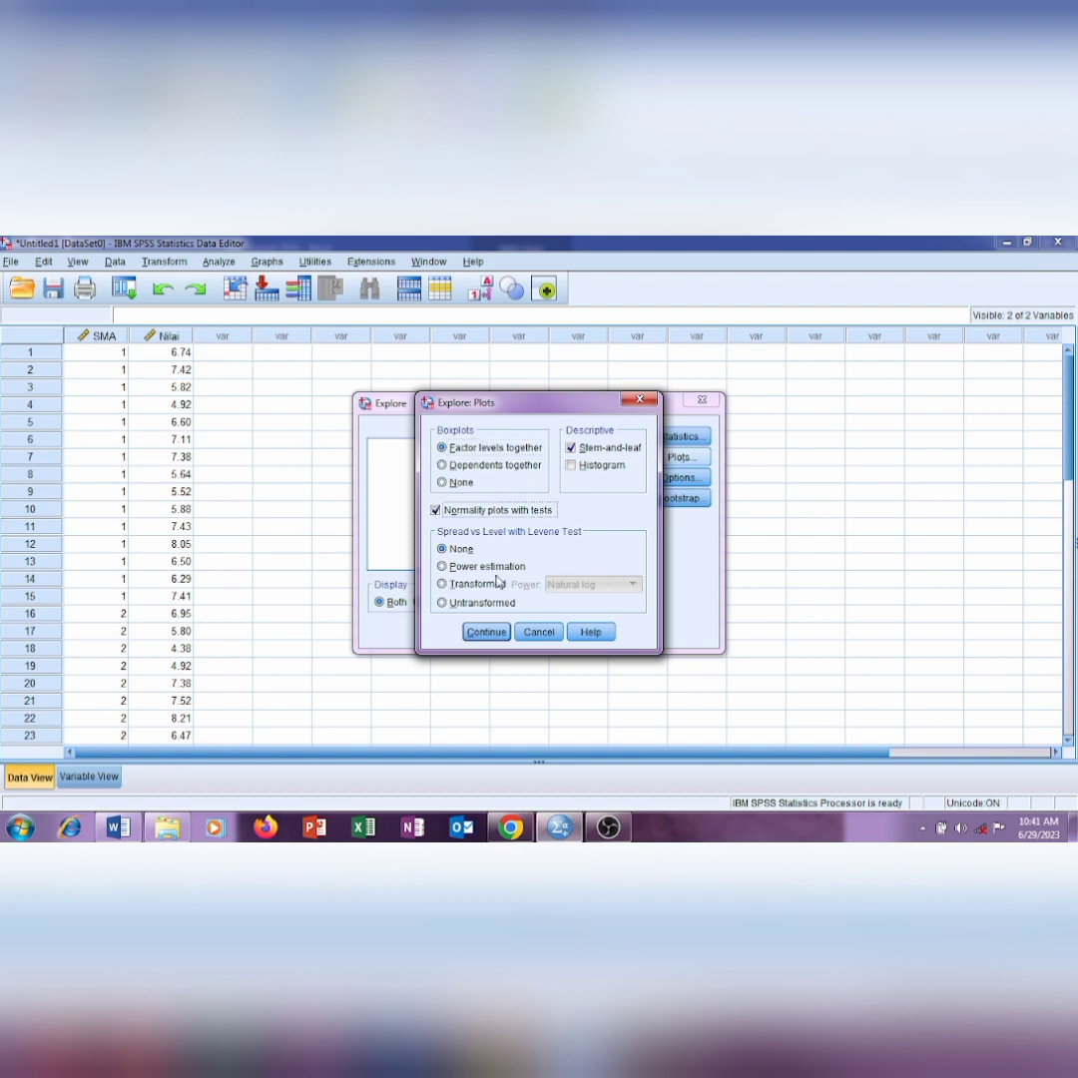
click(486, 632)
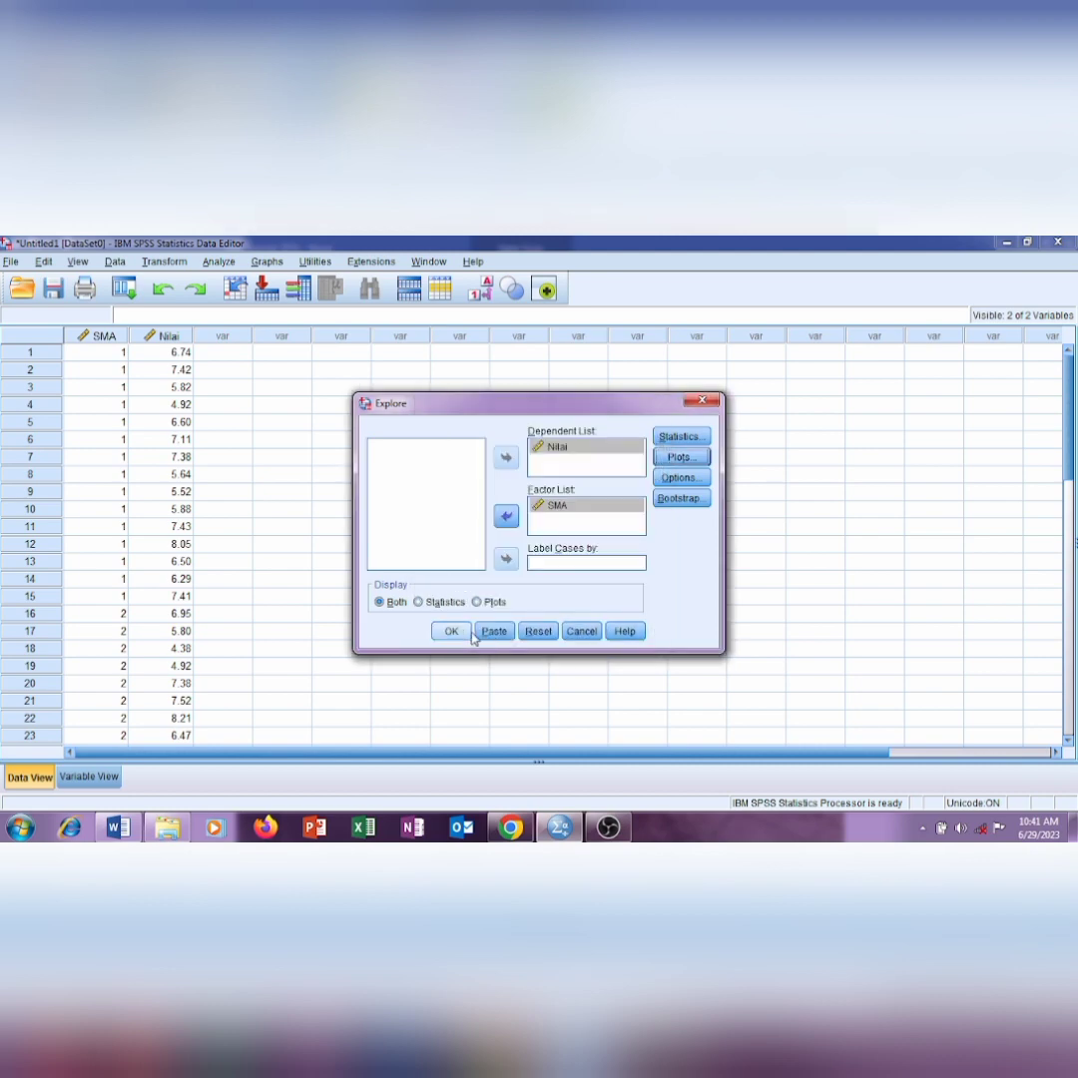
click(455, 632)
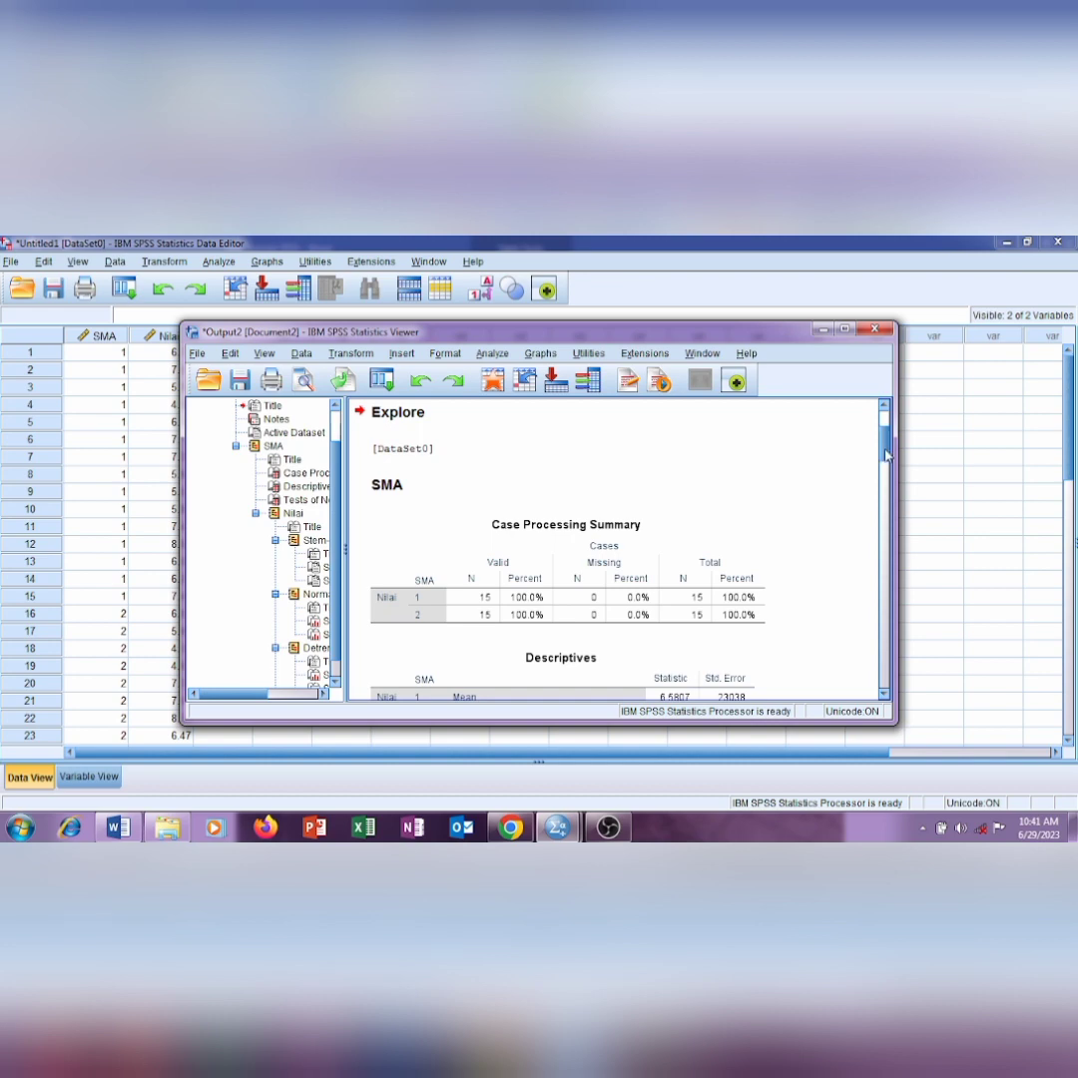
- Examine the Case Processing Summary, the Descriptives and the Tests of Normality significance values for both SMA groups in the output
scroll(885, 455, down, 1)
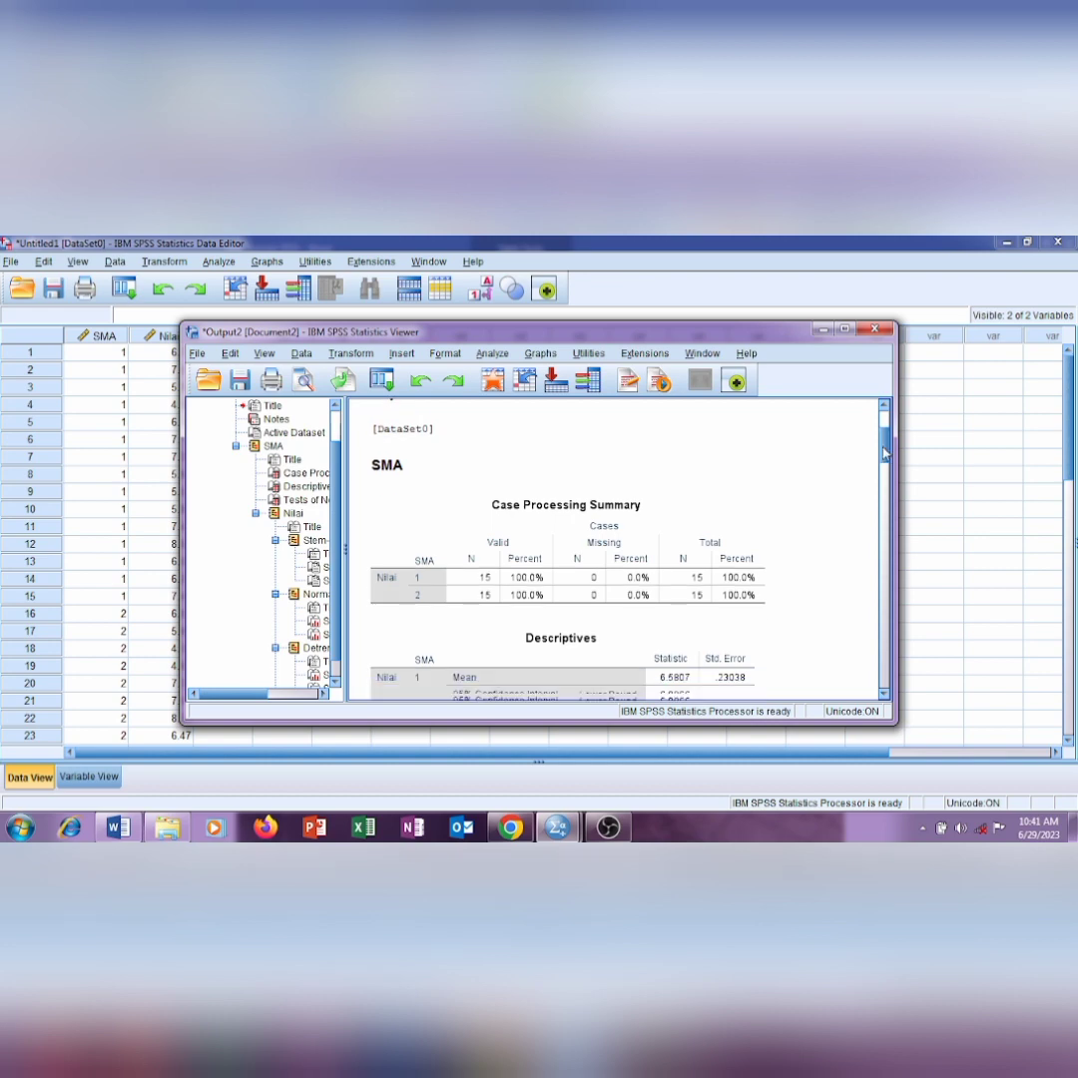
drag(883, 454, 886, 478)
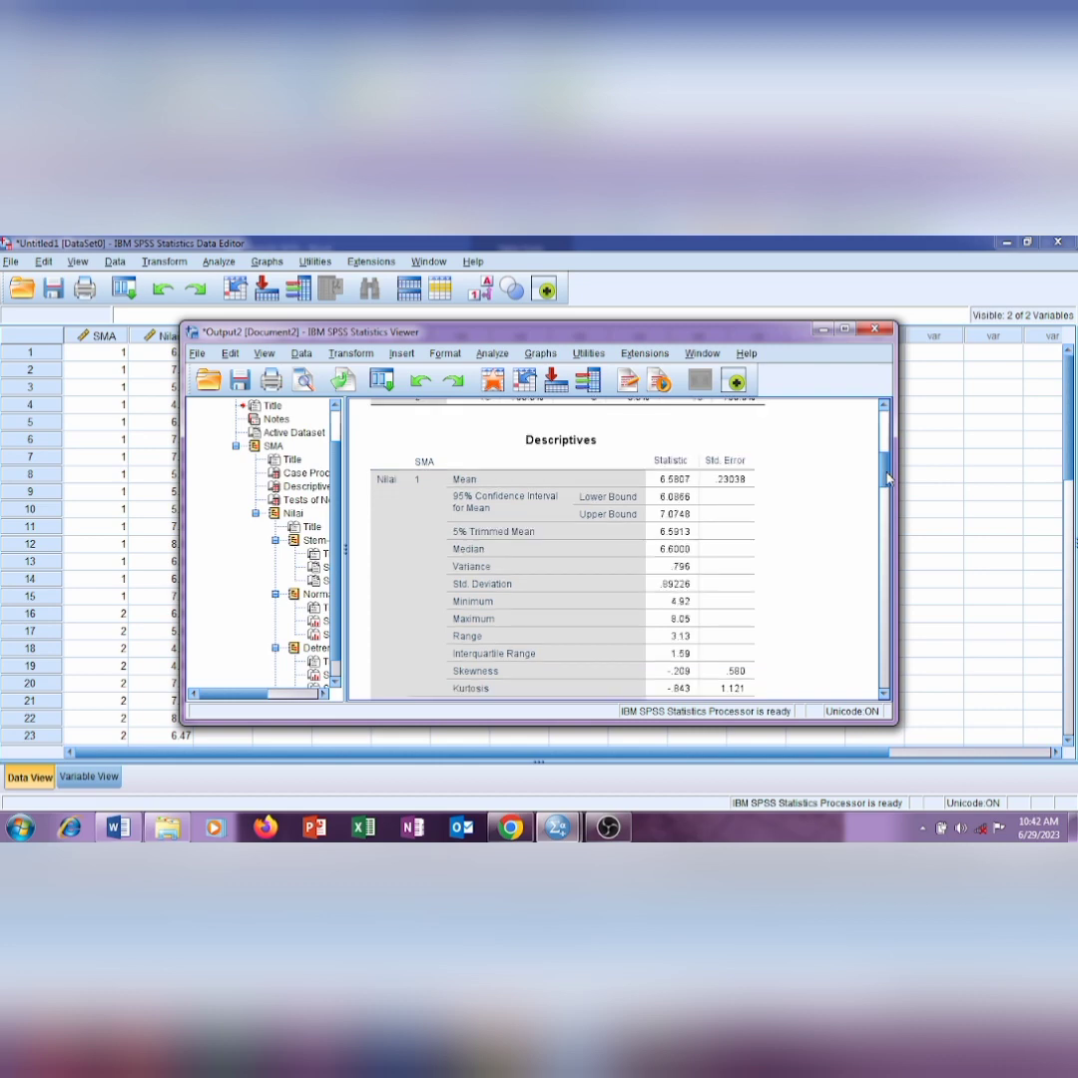
click(435, 477)
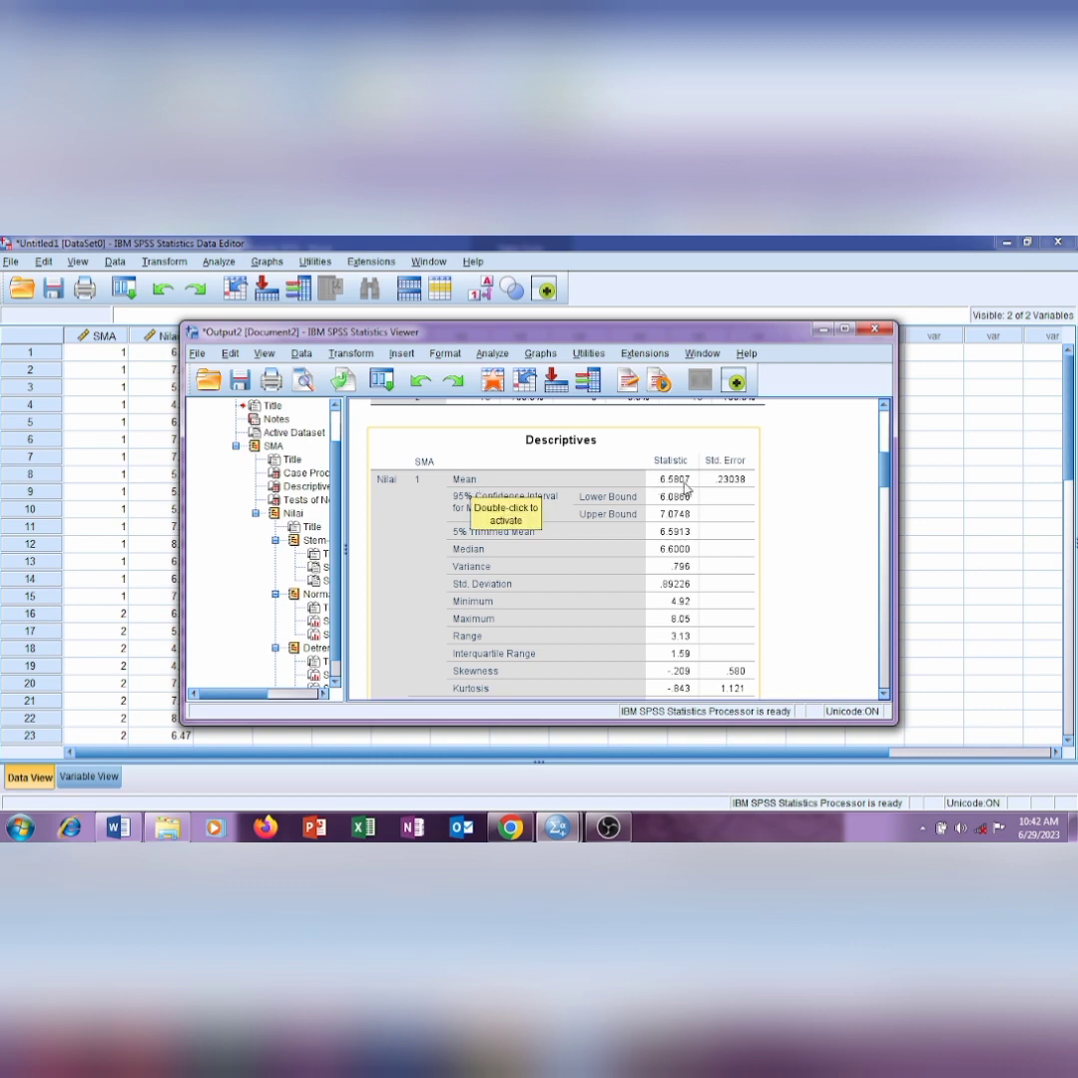
click(882, 474)
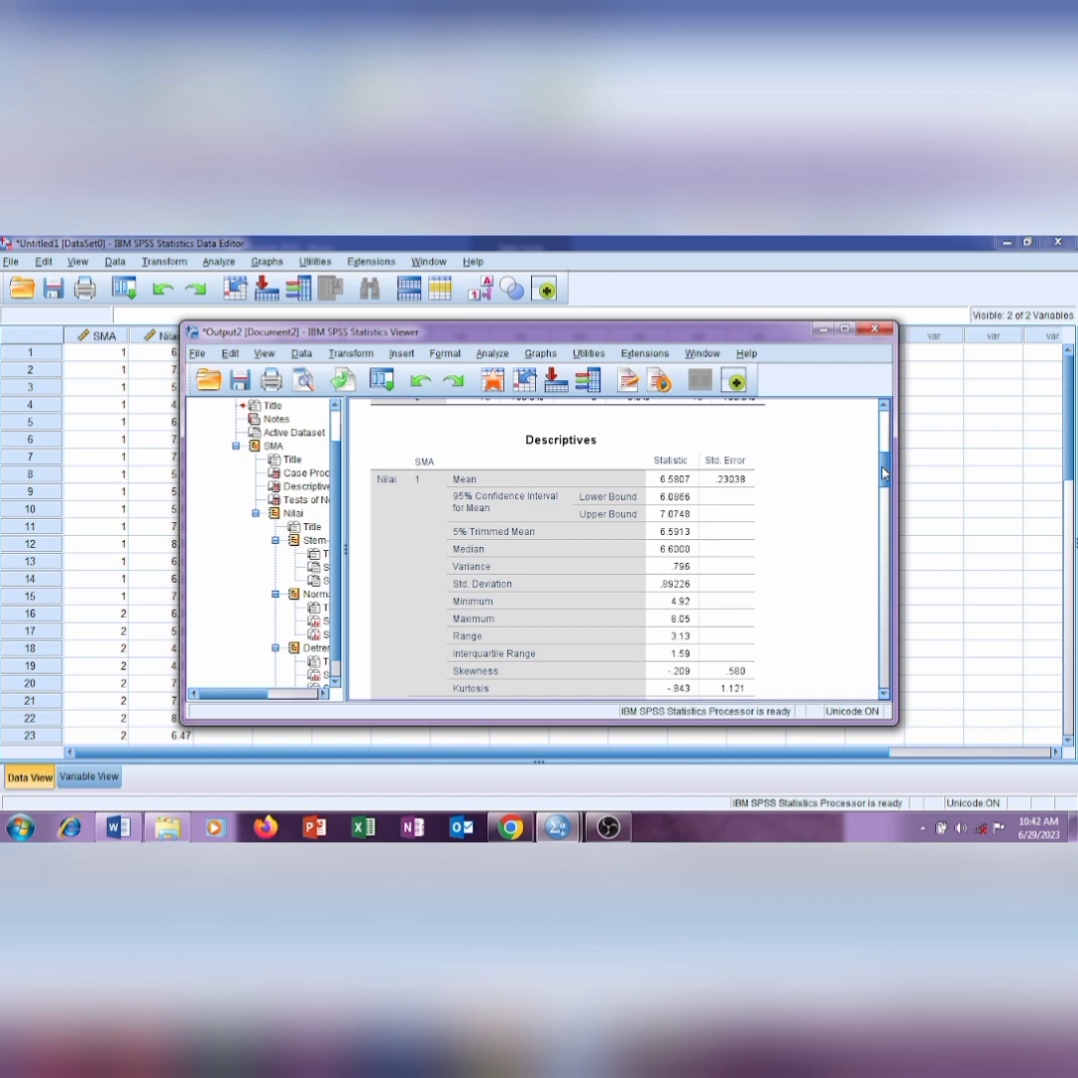
drag(882, 473, 882, 477)
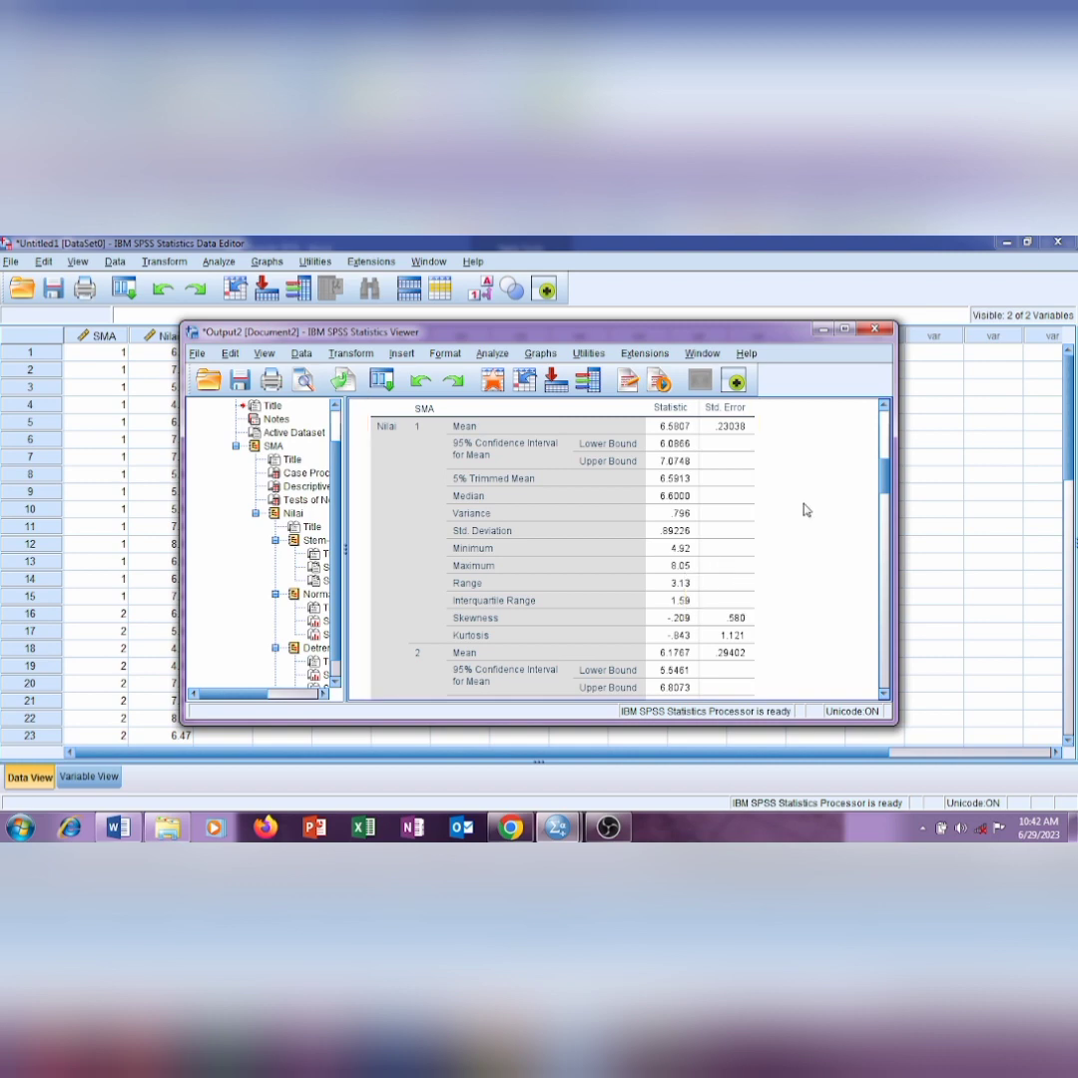
drag(882, 479, 885, 506)
click(723, 461)
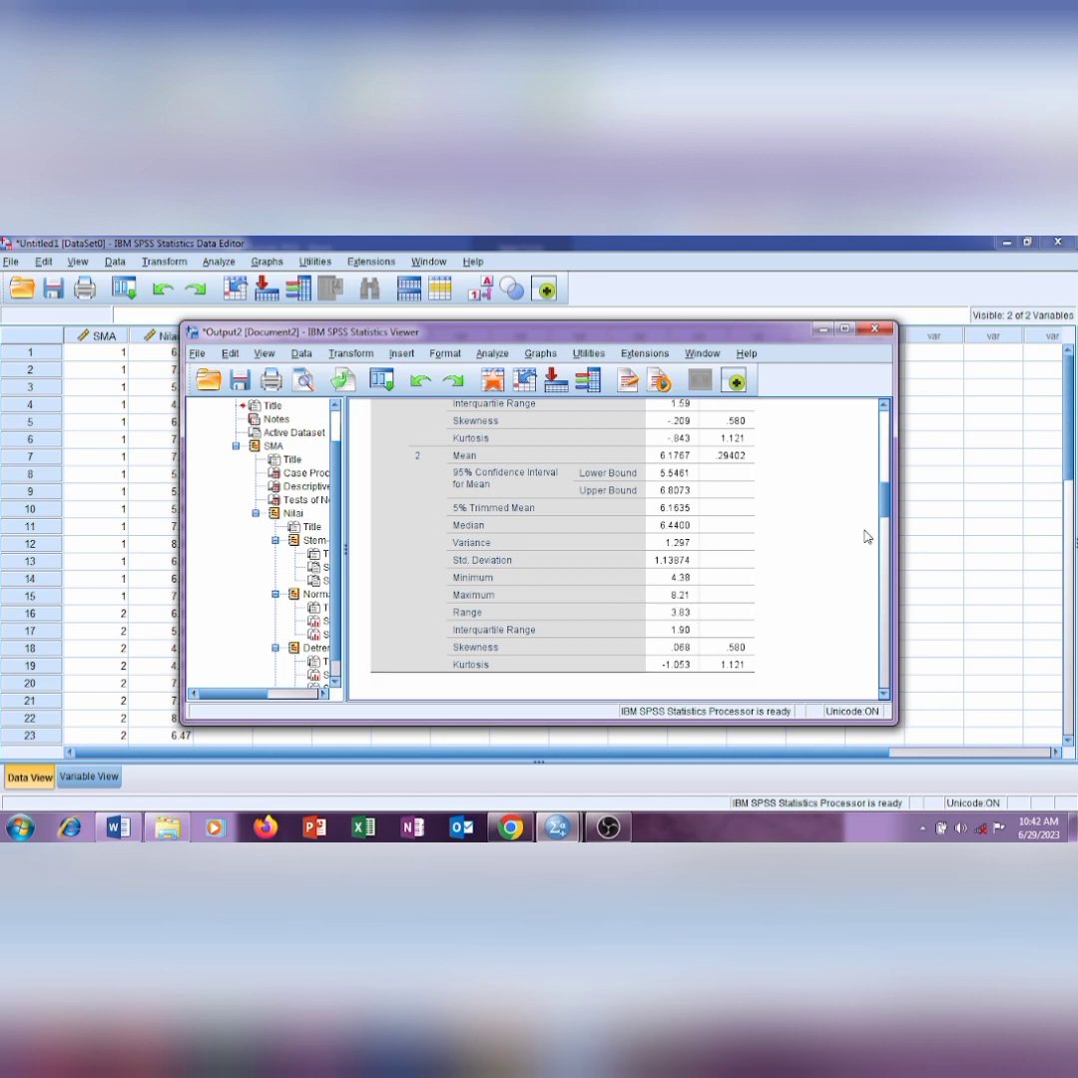
drag(886, 503, 887, 531)
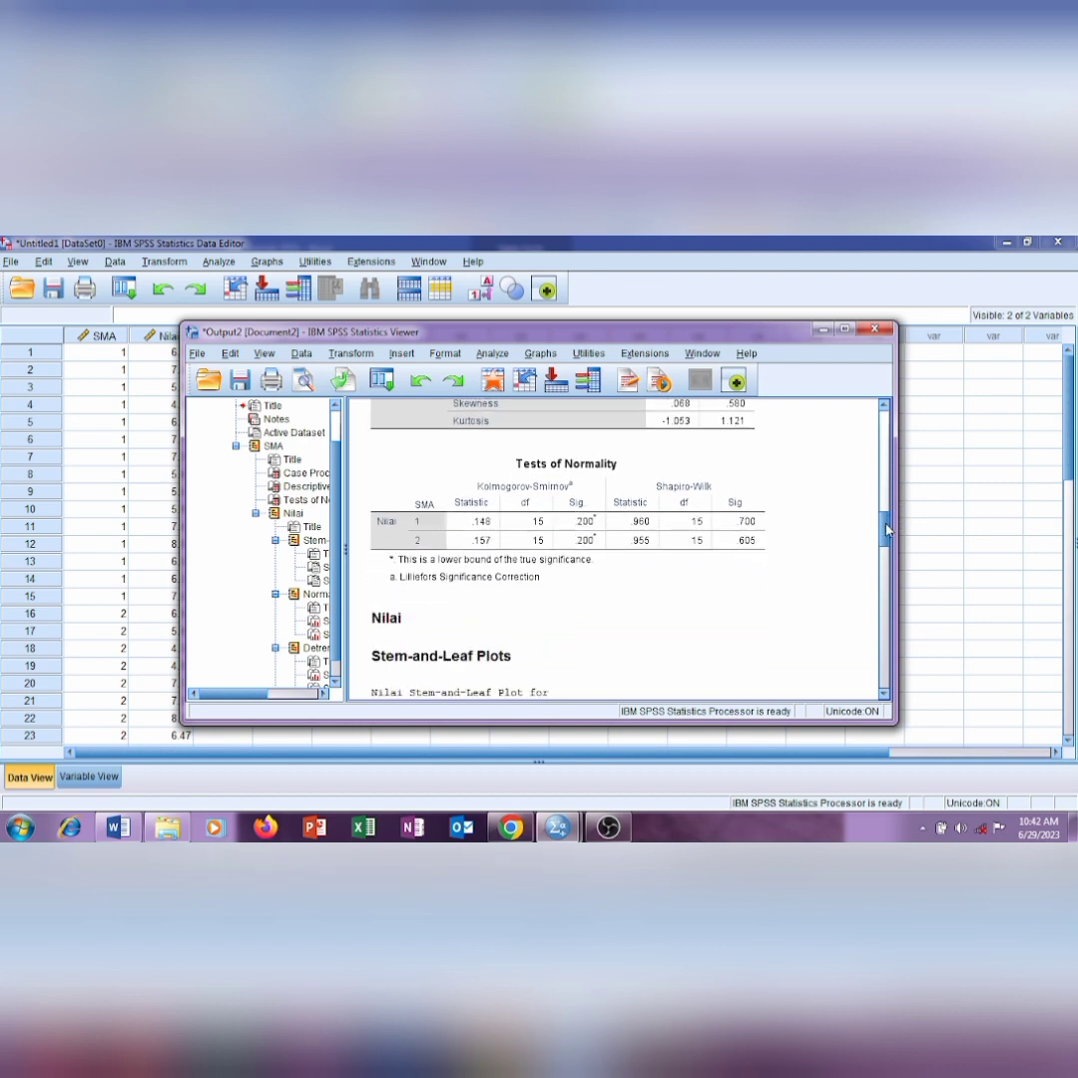
click(484, 495)
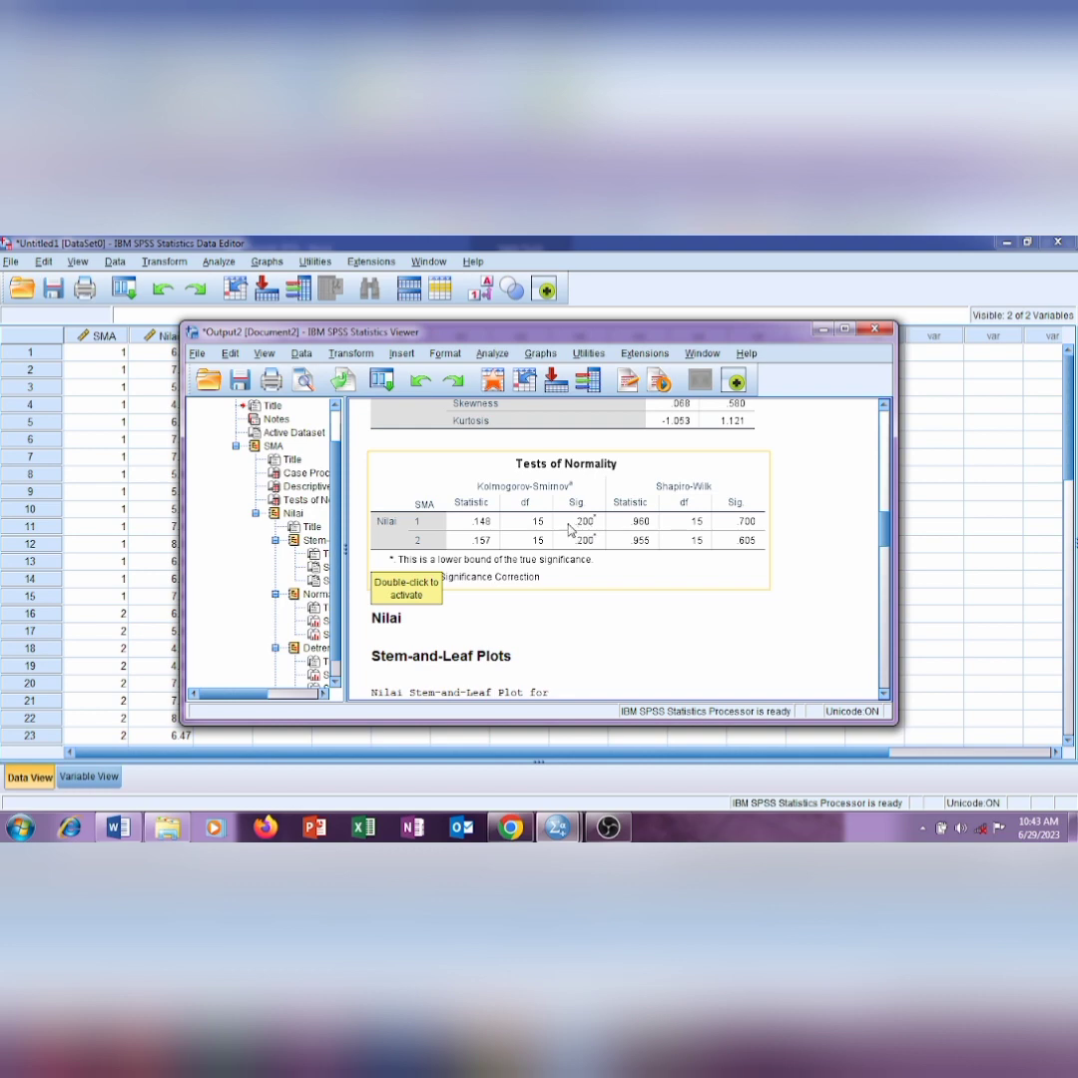
click(429, 547)
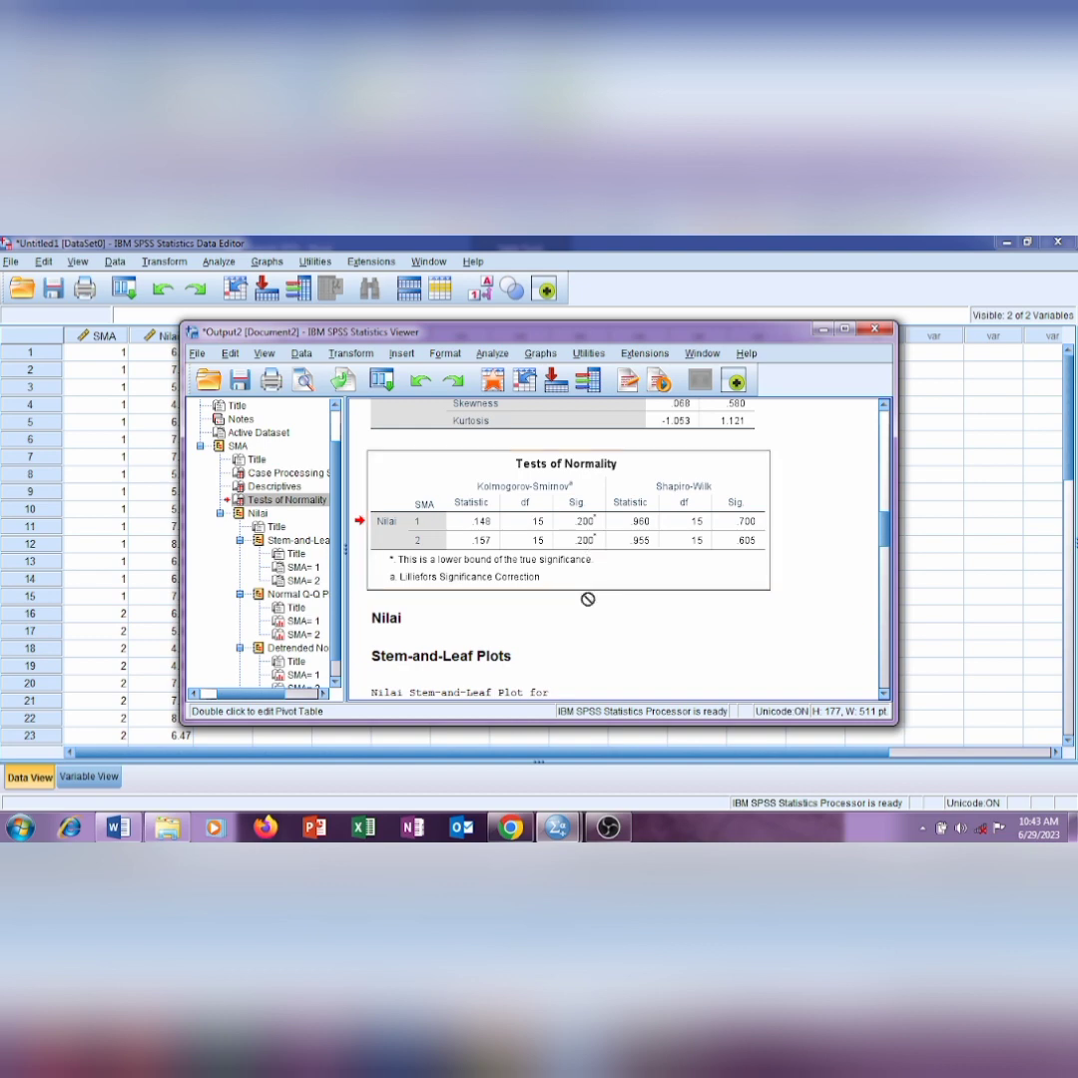
drag(743, 506, 849, 473)
click(705, 504)
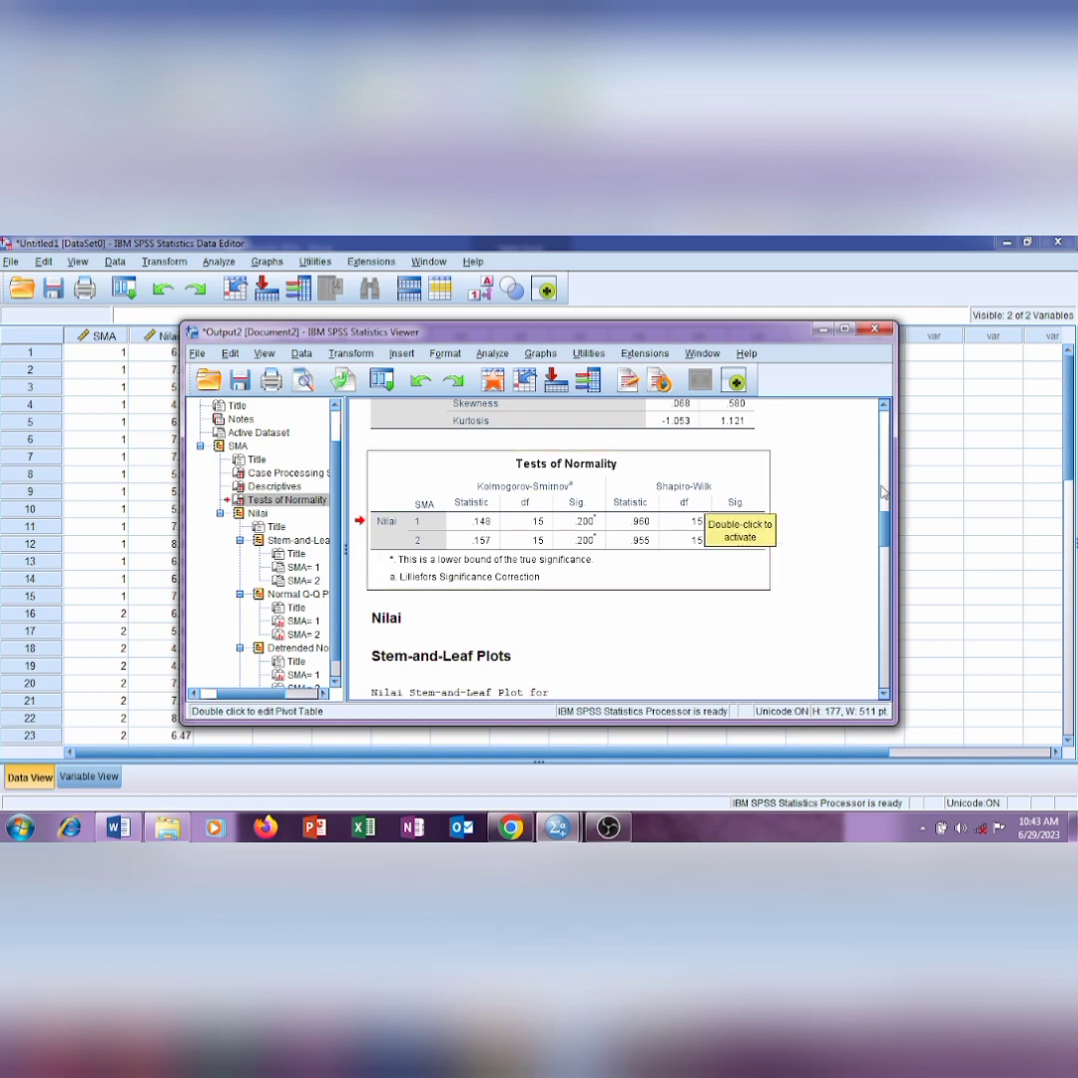
- Close the output viewer, saving its contents as Output2 in the owner's personal data folder on drive D
click(874, 332)
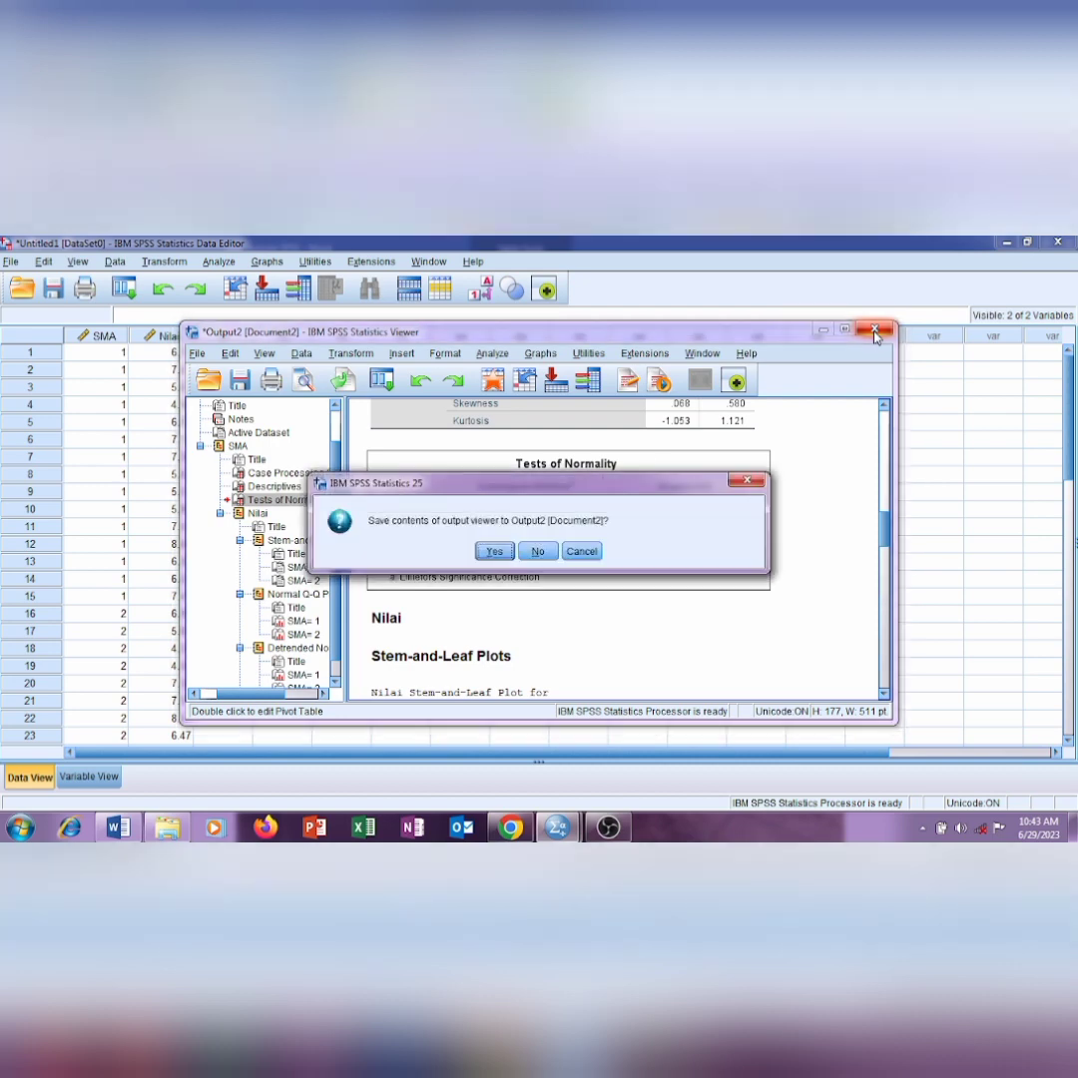
click(496, 552)
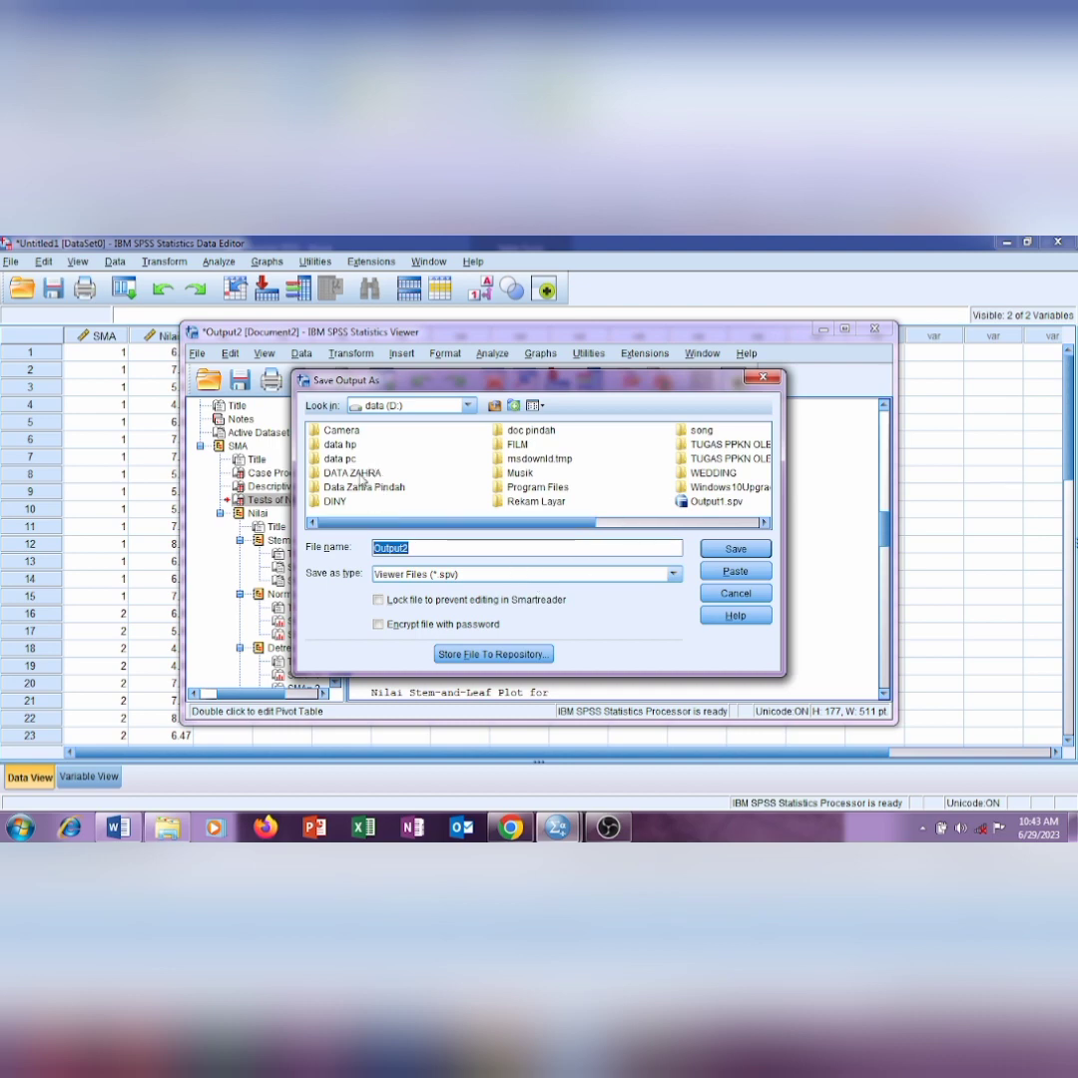
click(354, 473)
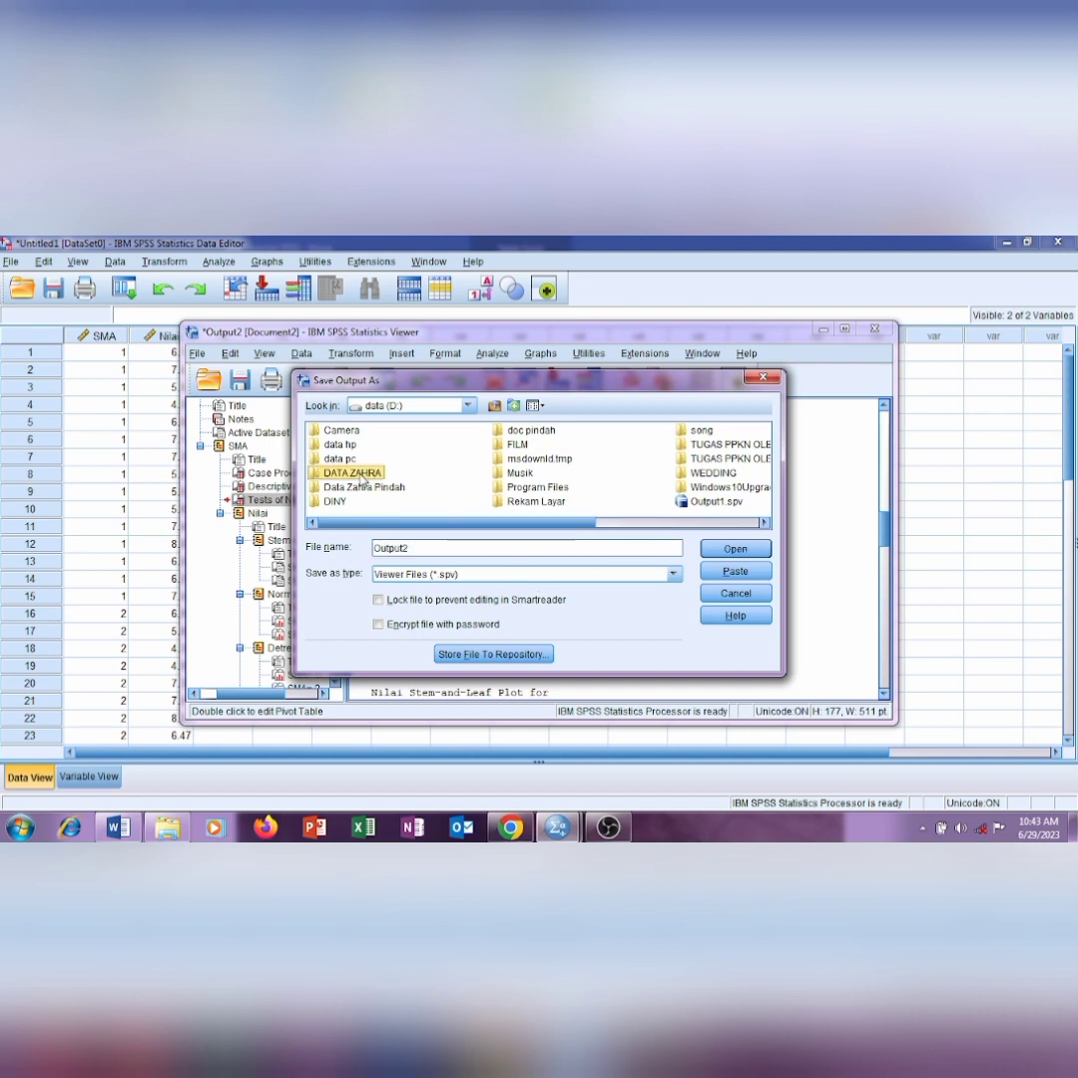
double_click(361, 477)
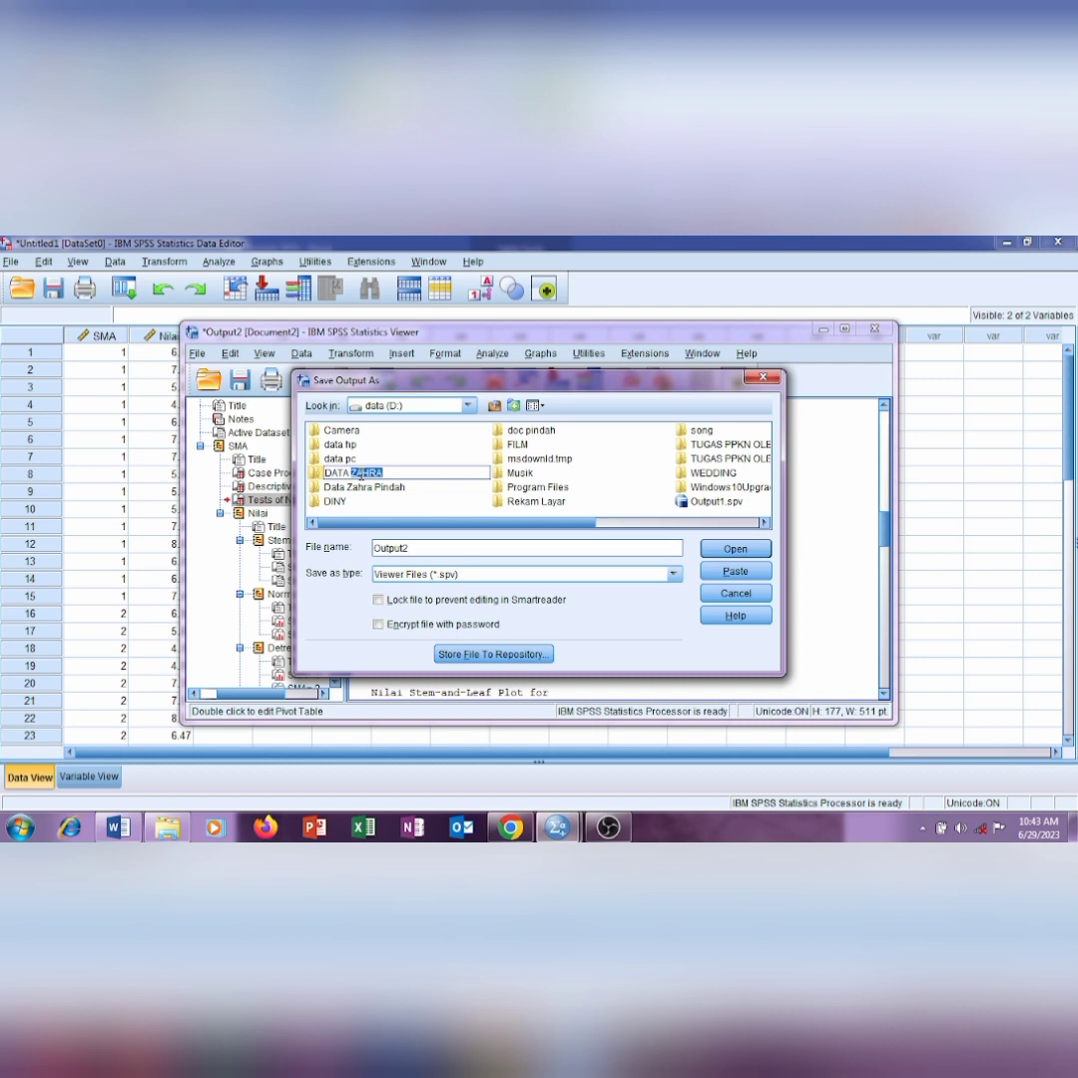
click(434, 475)
click(721, 552)
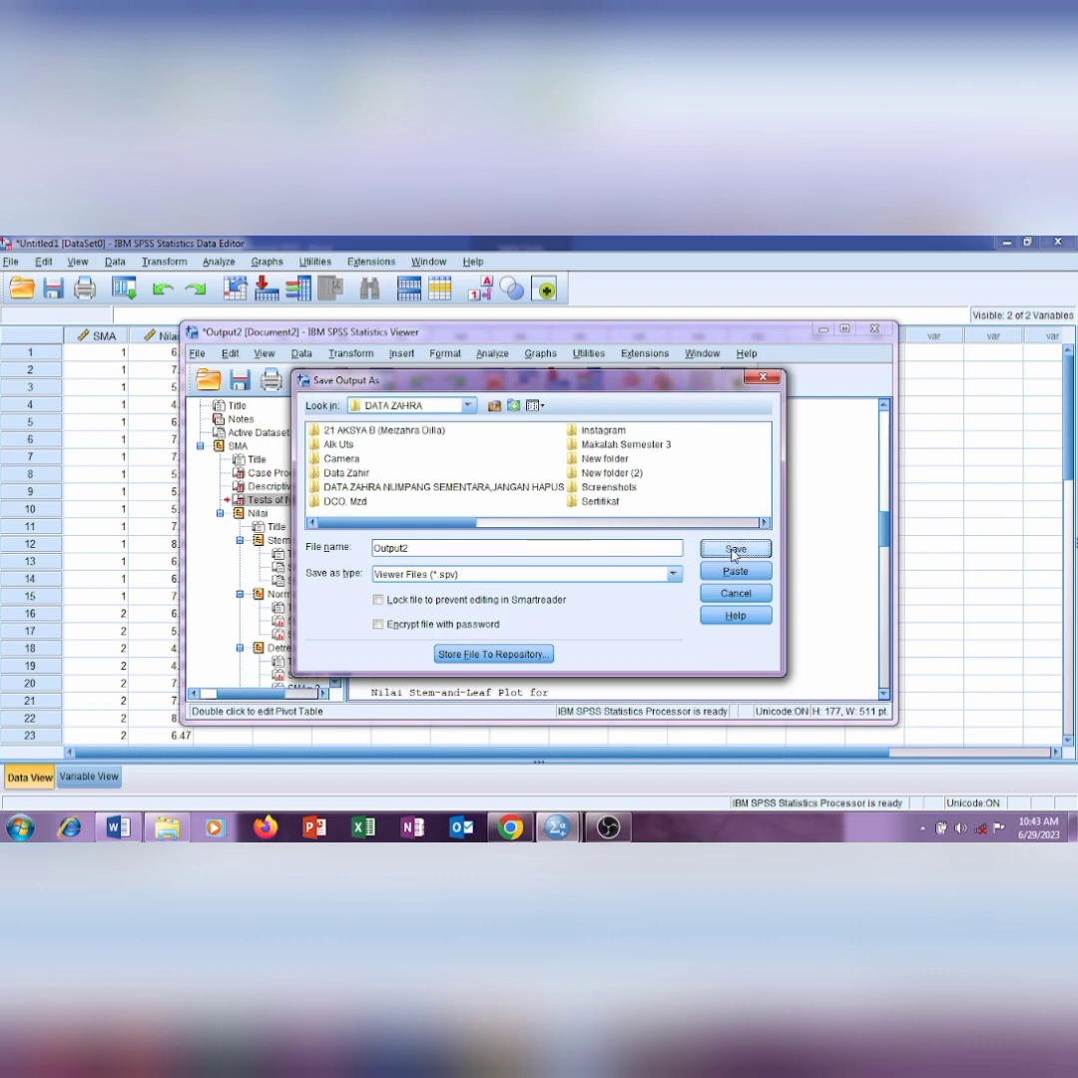
click(733, 551)
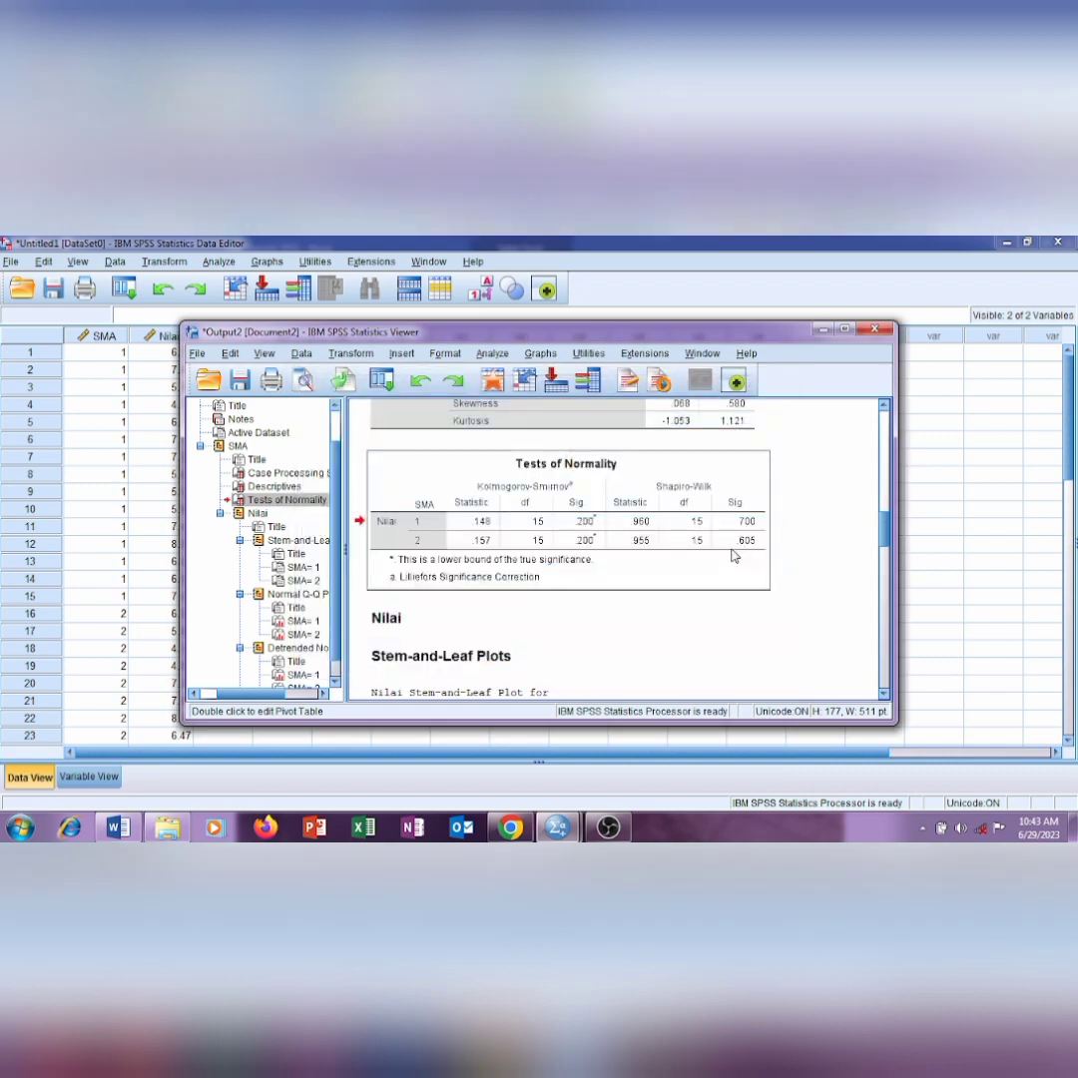
click(928, 534)
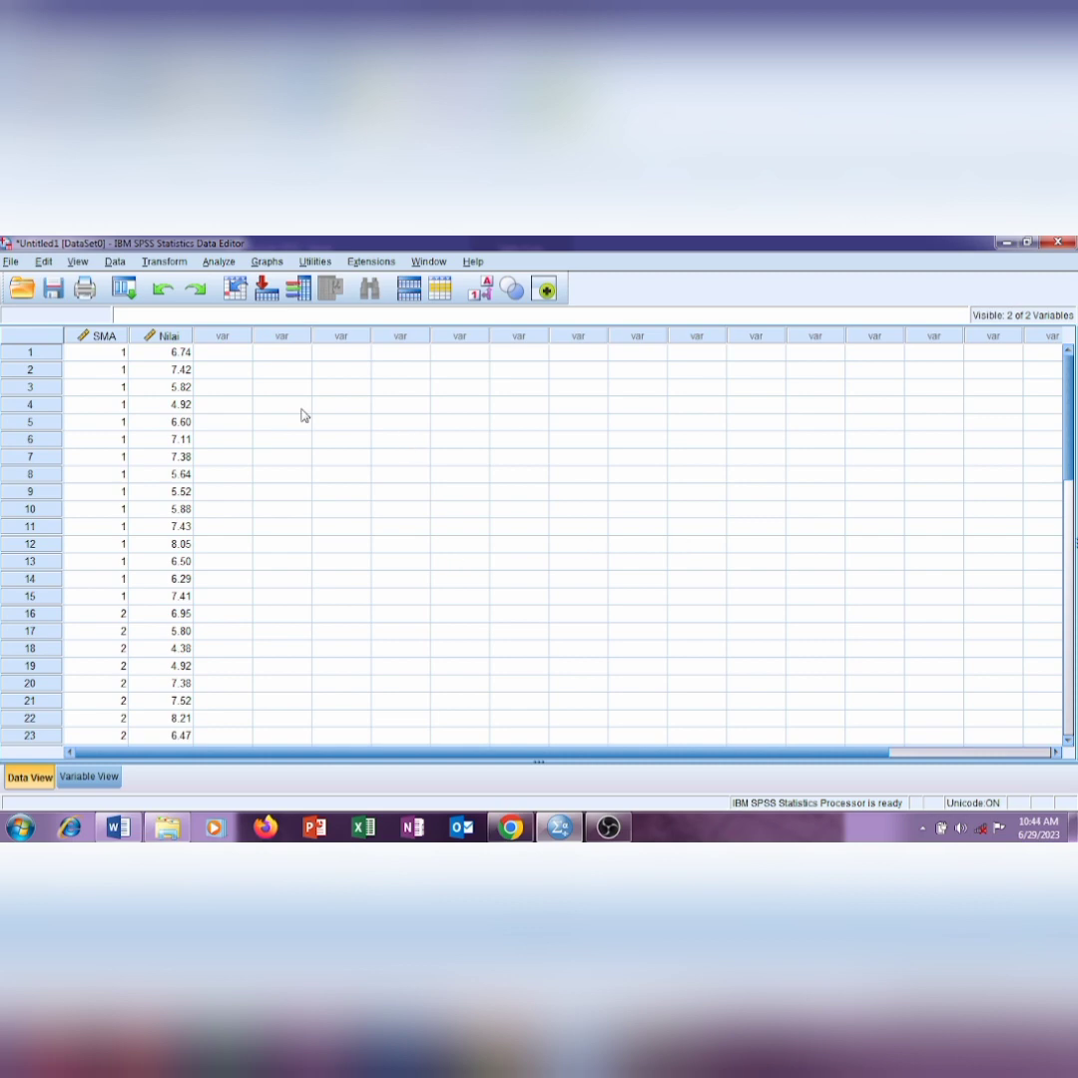
- Set up a One-Way ANOVA with Nilai in the dependent list and SMA as the factor
click(219, 262)
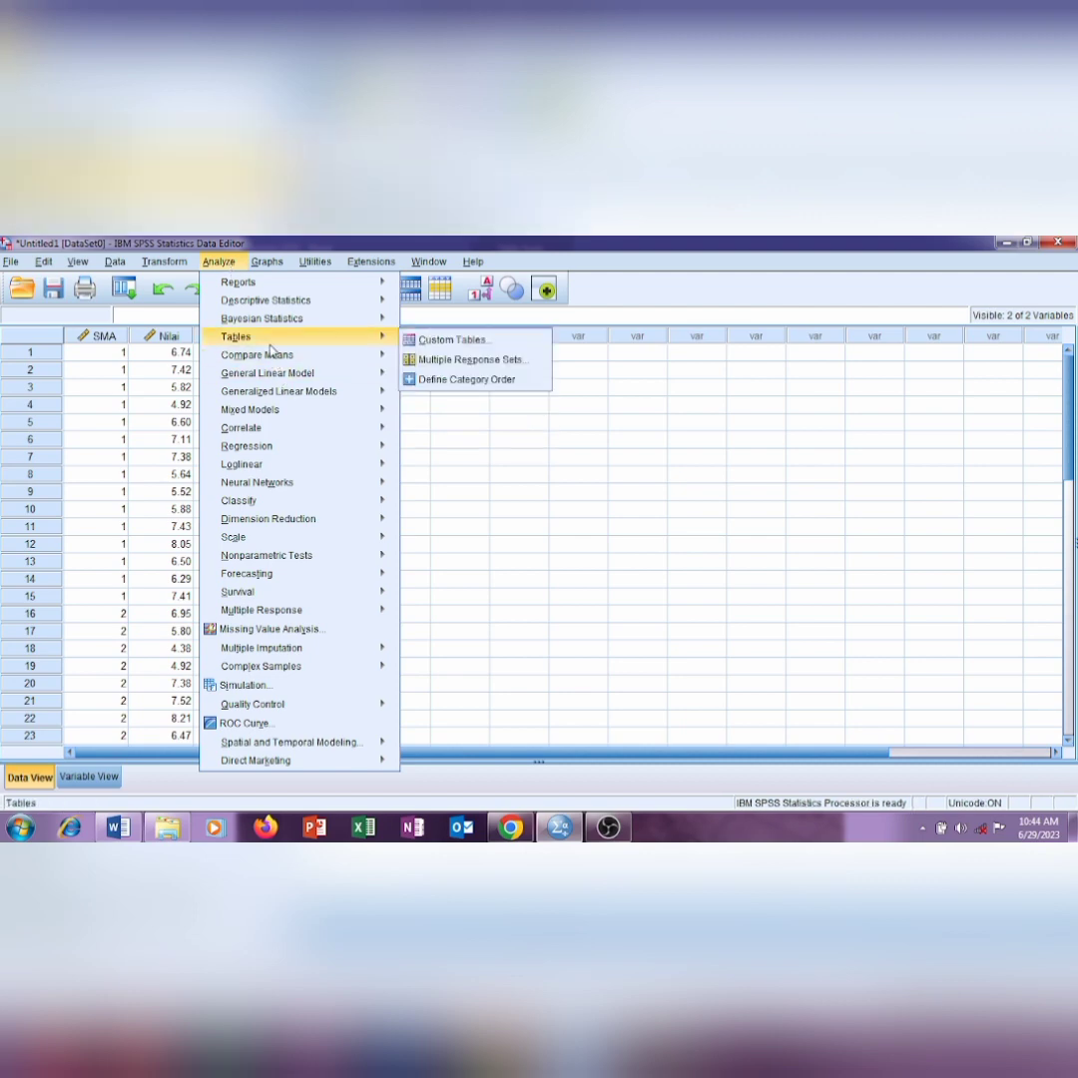
mouse_move(273, 359)
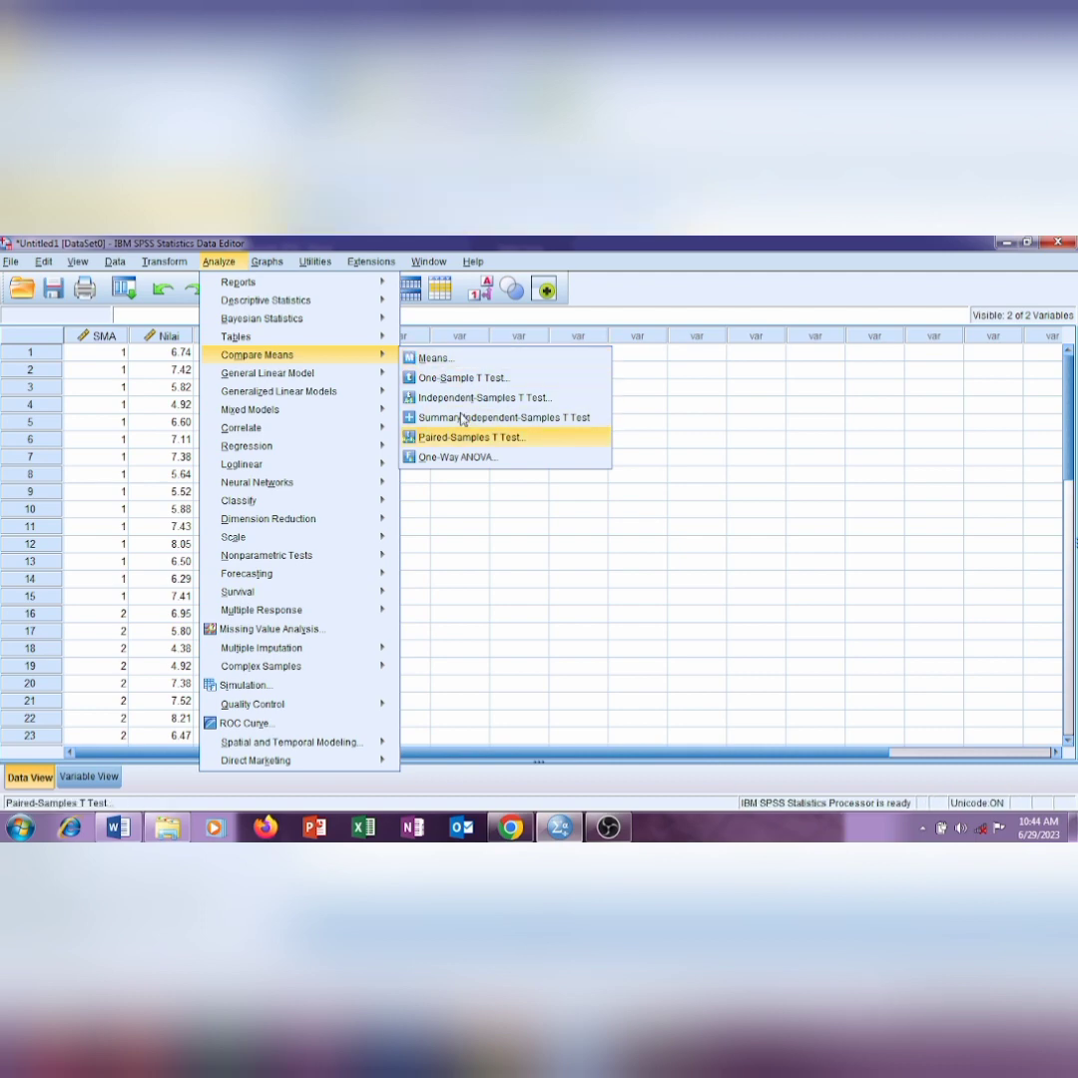
click(460, 464)
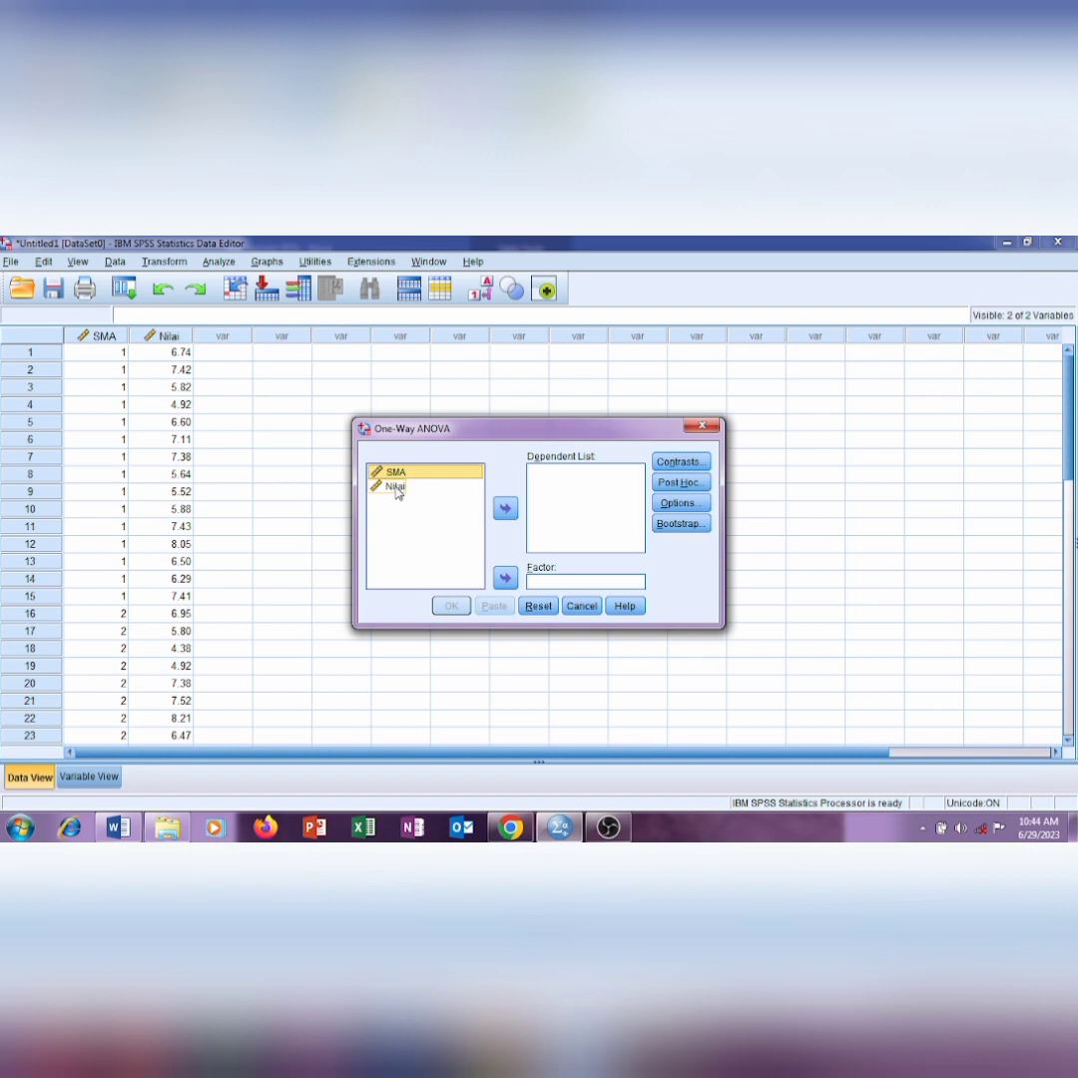
drag(398, 488, 539, 487)
drag(402, 475, 553, 574)
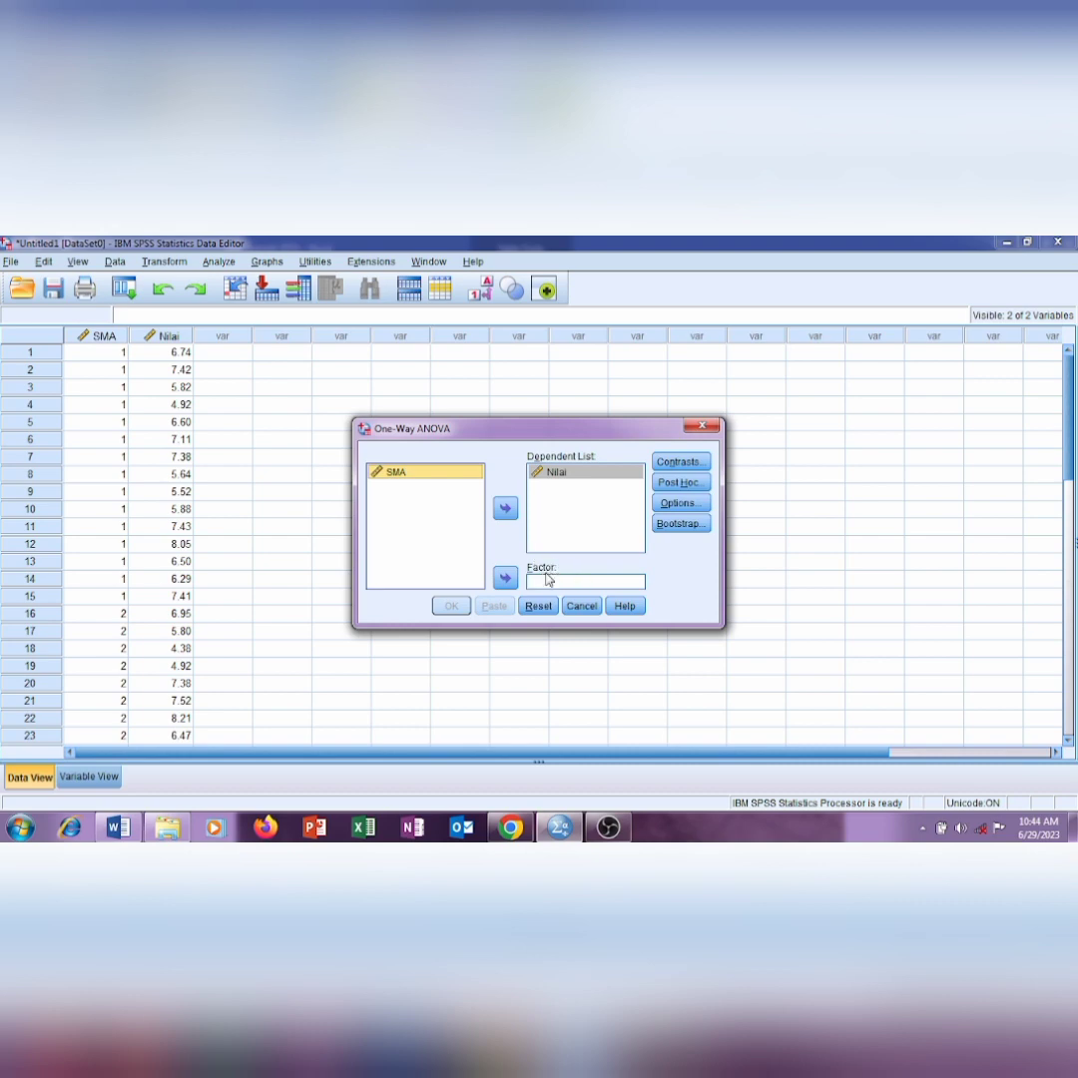
drag(394, 476, 542, 581)
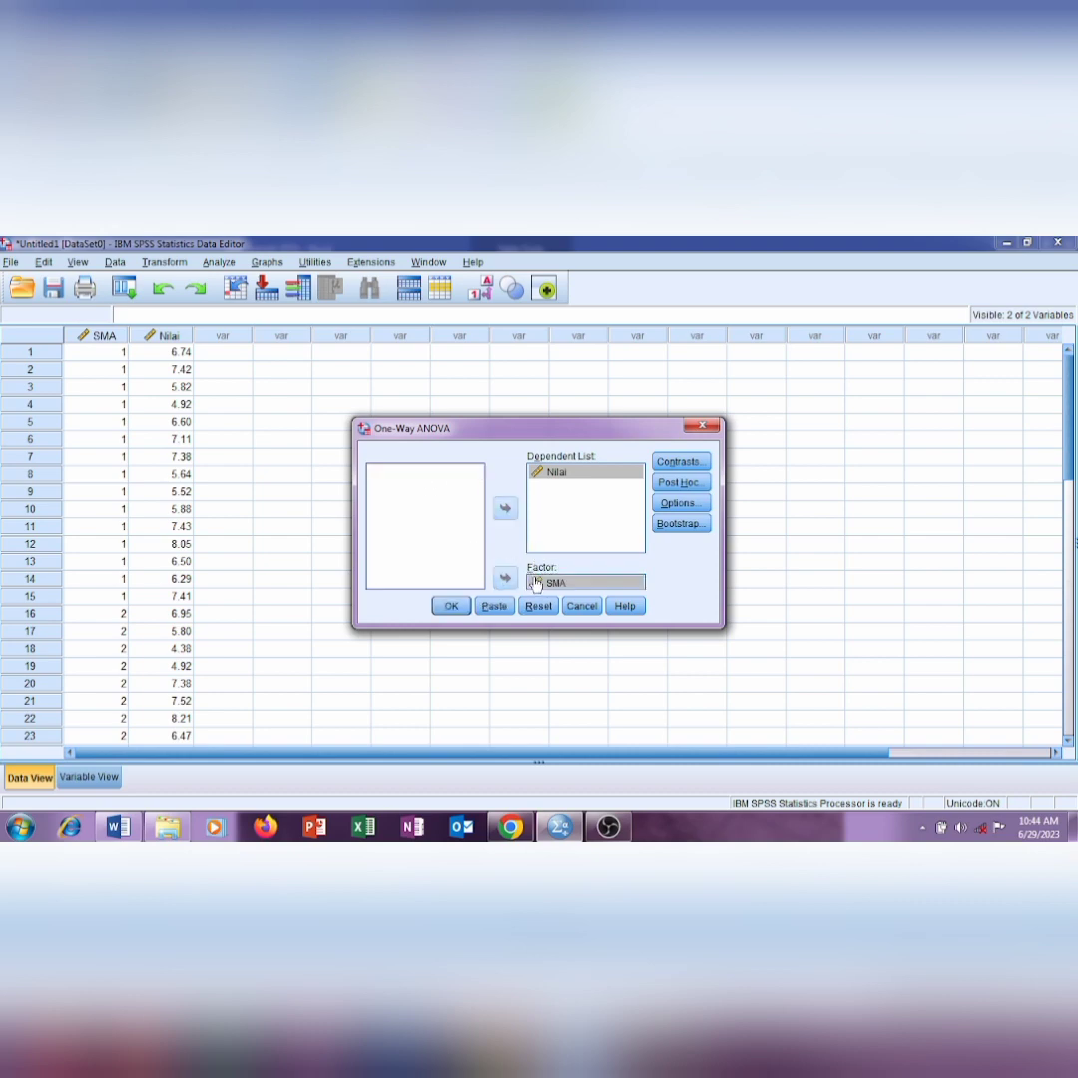
- Enable the homogeneity of variance test for the One-Way ANOVA and run the analysis
click(679, 507)
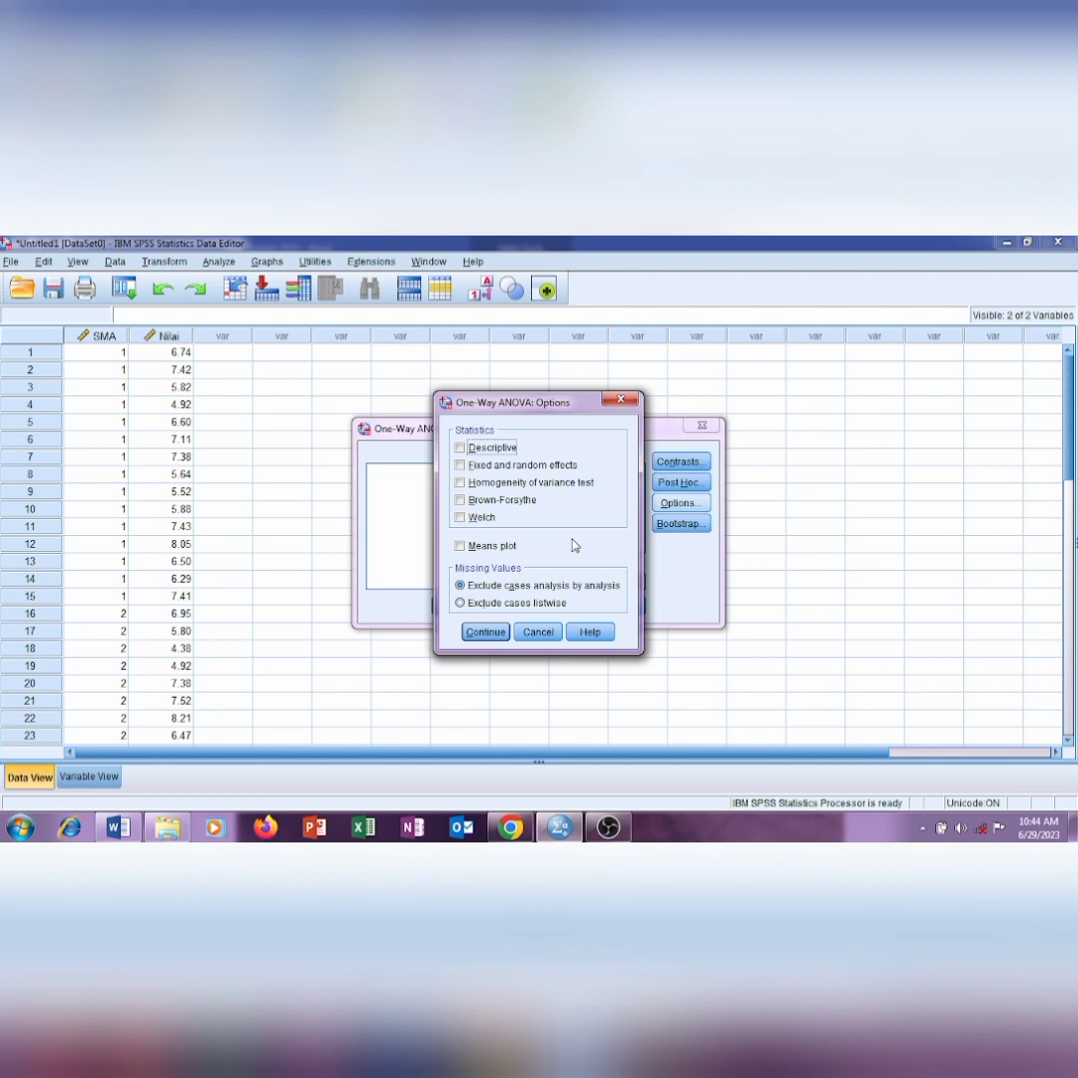
click(460, 485)
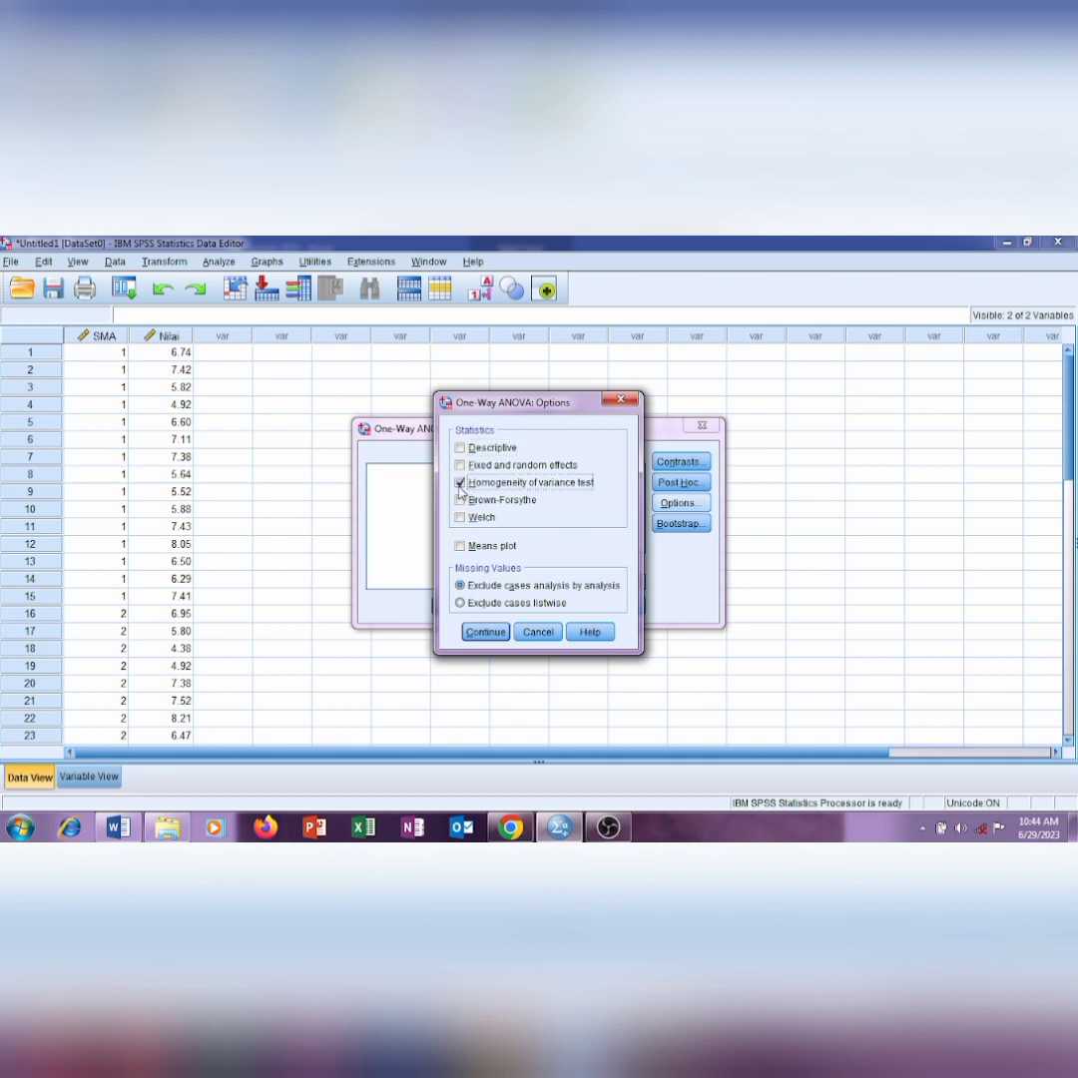
click(486, 632)
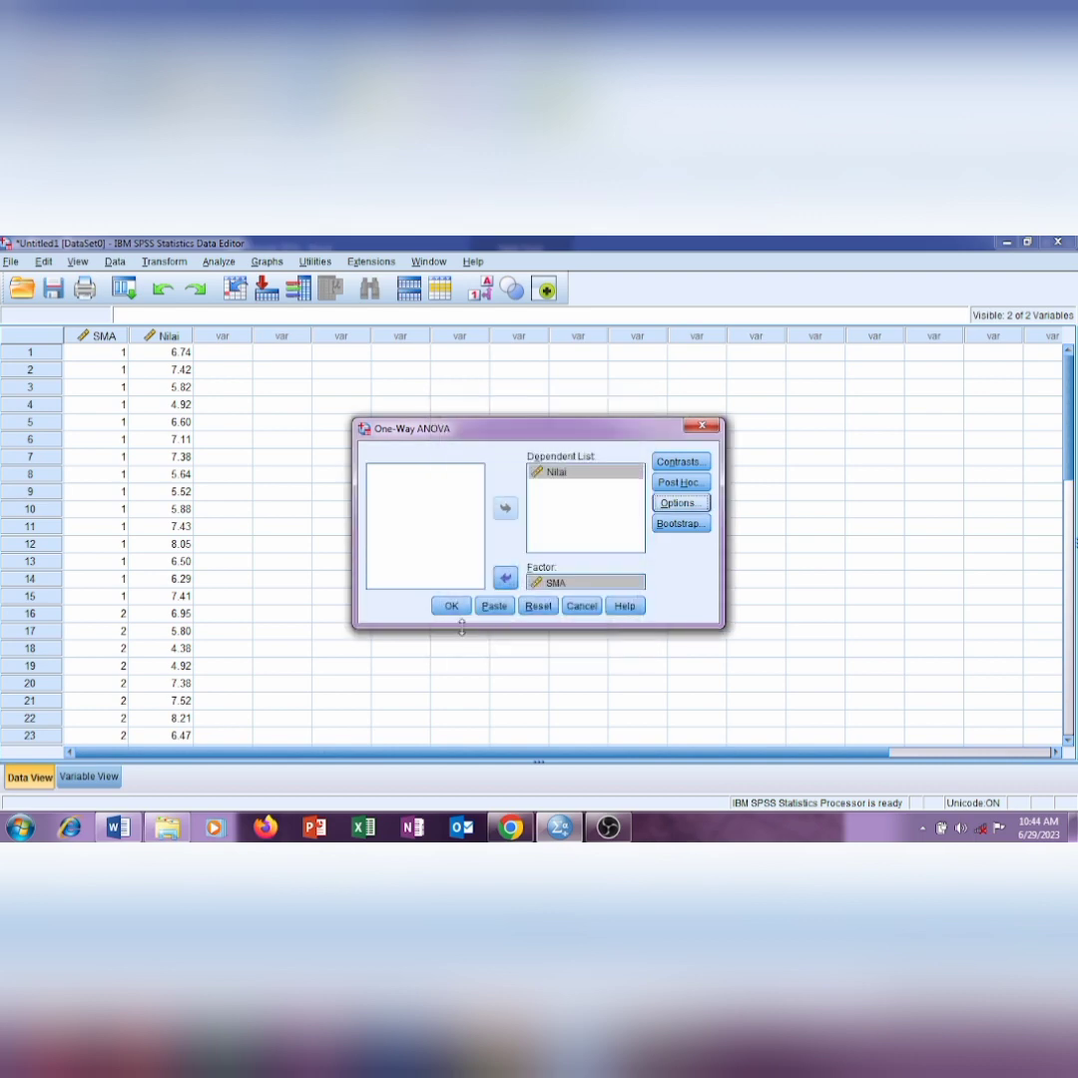
click(452, 607)
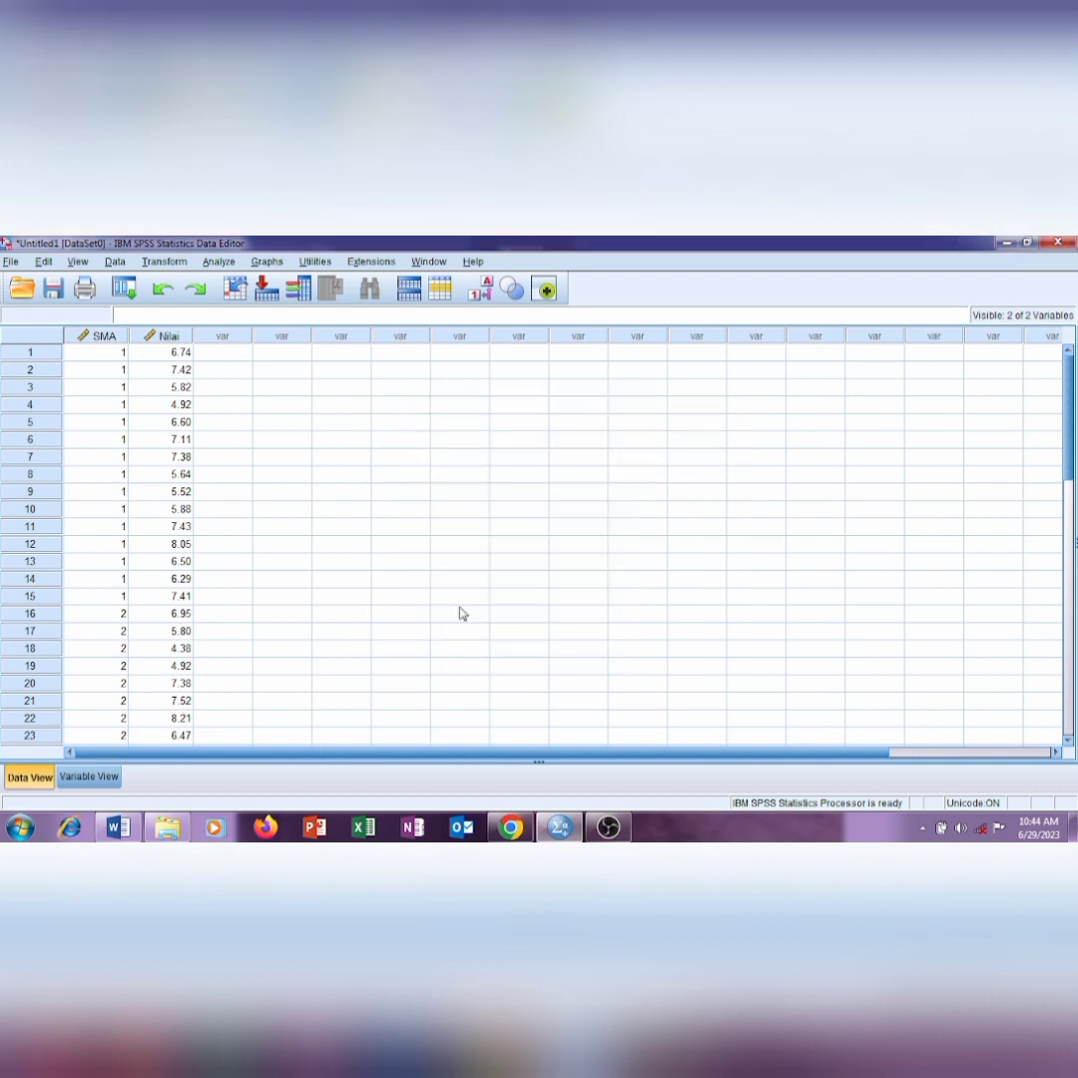